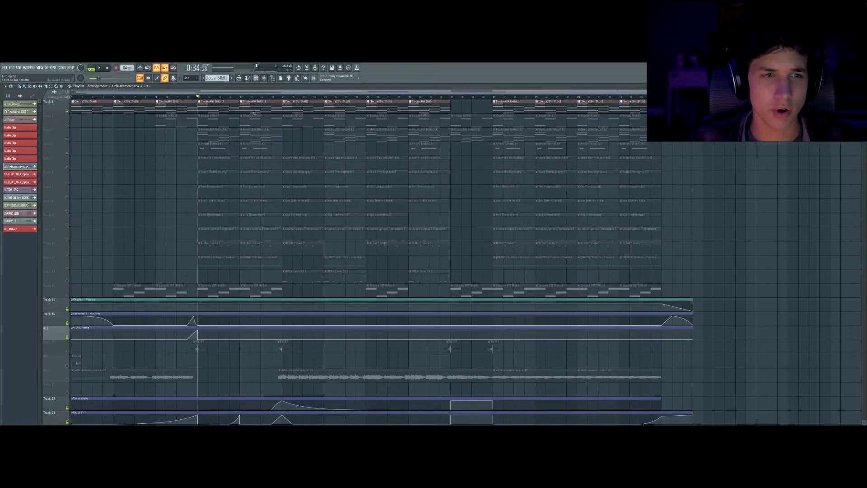
Step: Open track 1's ElectraX chord pattern in the piano roll and play that pattern on its own
double_click(222, 110)
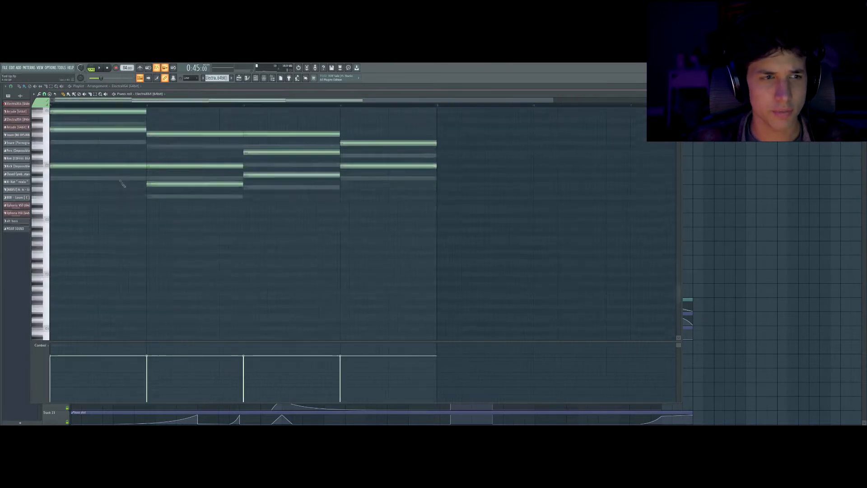
scroll(103, 115, "up", 4)
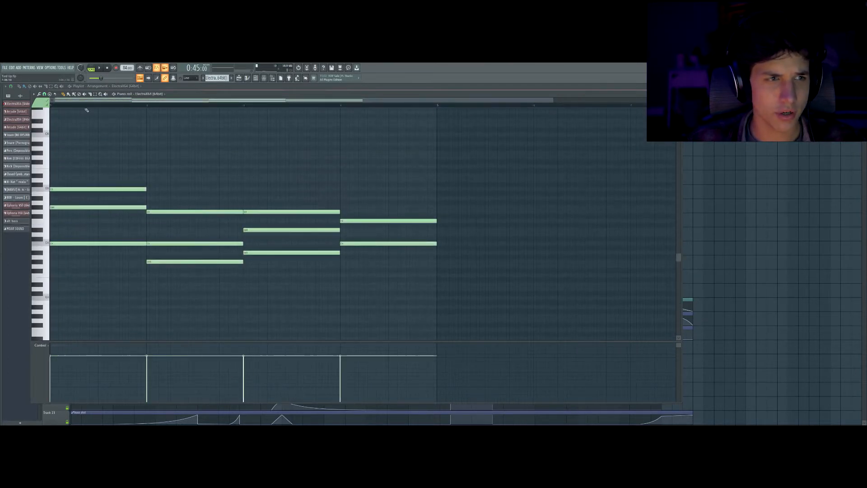
left_click_drag(185, 99, 293, 86)
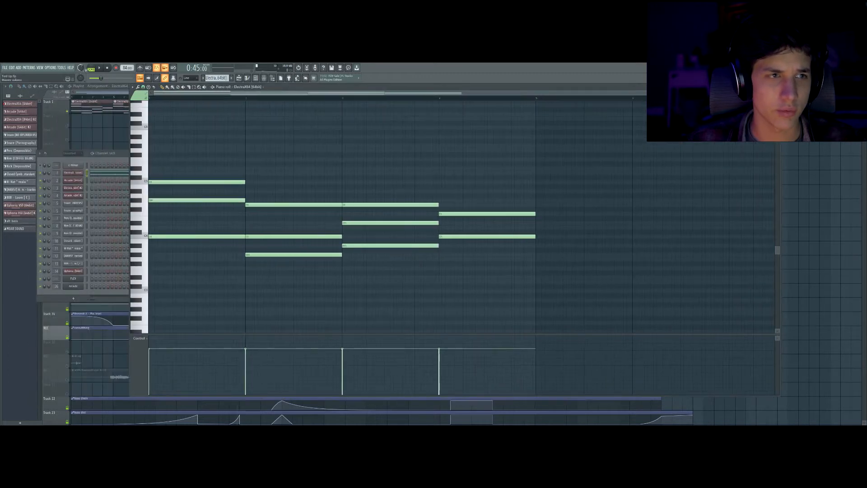
left_click(91, 67)
key("space")
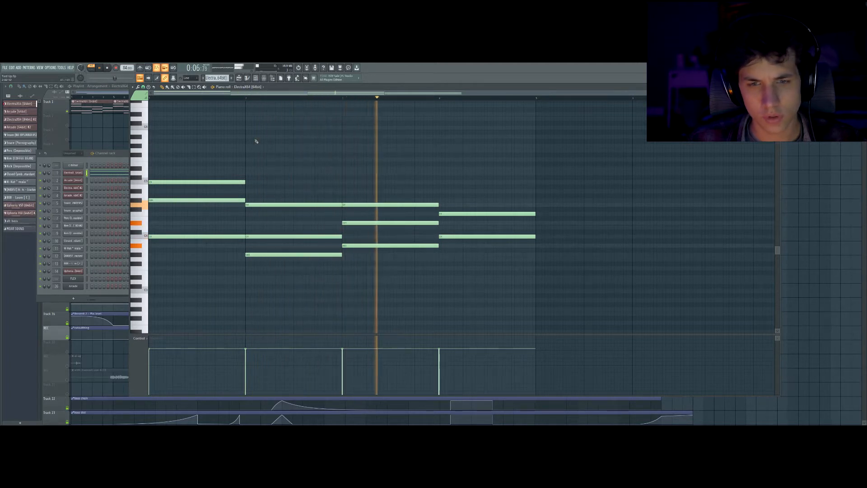
scroll(289, 138, "down", 3)
scroll(453, 120, "up", 1)
scroll(451, 98, "down", 2)
scroll(387, 155, "up", 1)
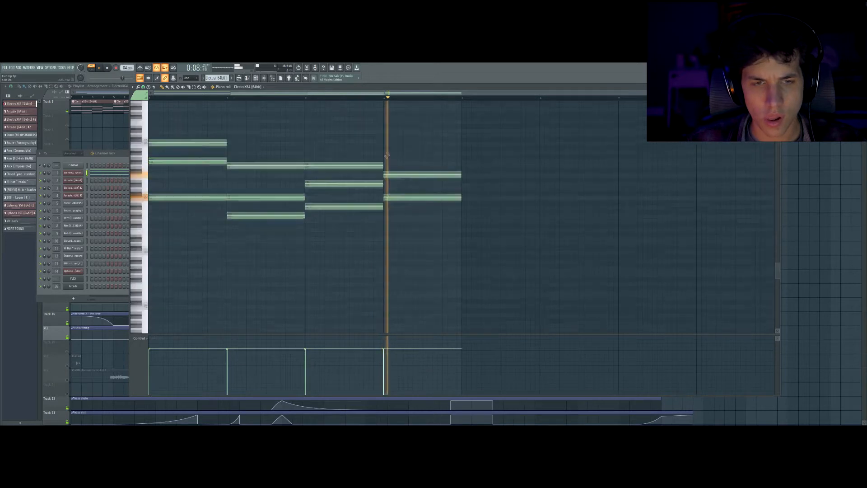
scroll(384, 158, "up", 2)
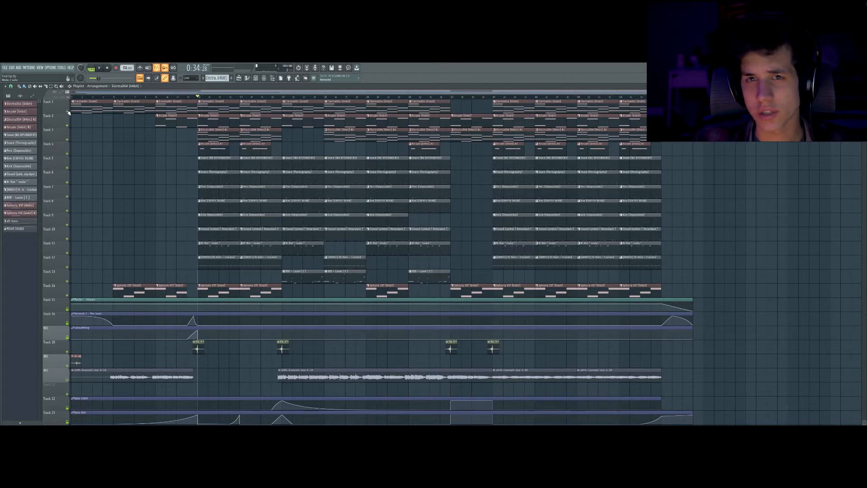
Step: Solo track 3 in the playlist and play the second ElectraX layer
right_click(68, 140)
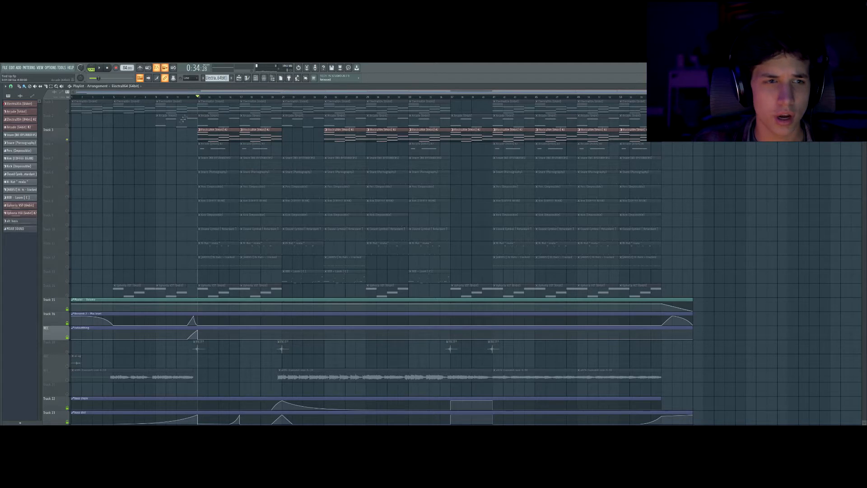
key("space")
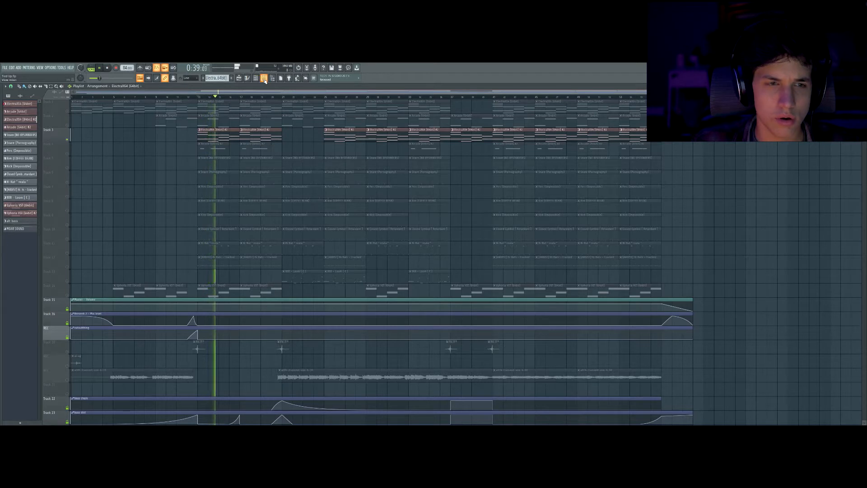
key("space")
Step: Inspect the Gross Beat 1/2 Speed effect on the second ElectraX layer's mixer insert and play the layer
left_click(264, 79)
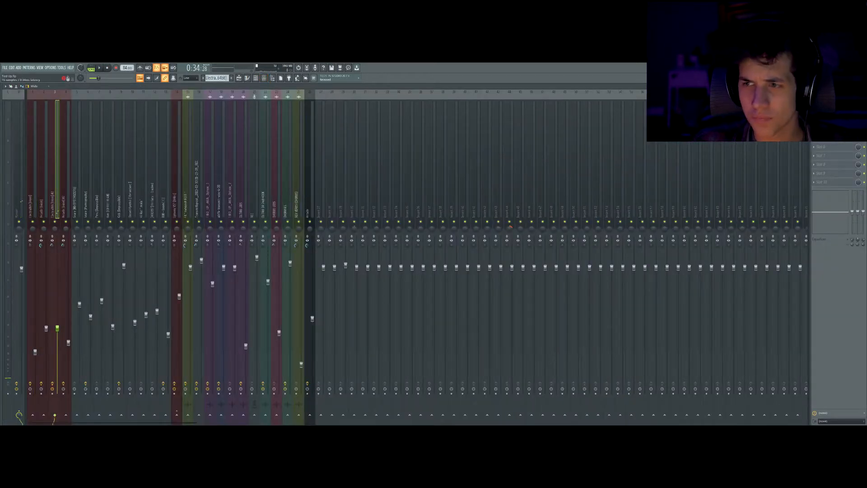
left_click(830, 103)
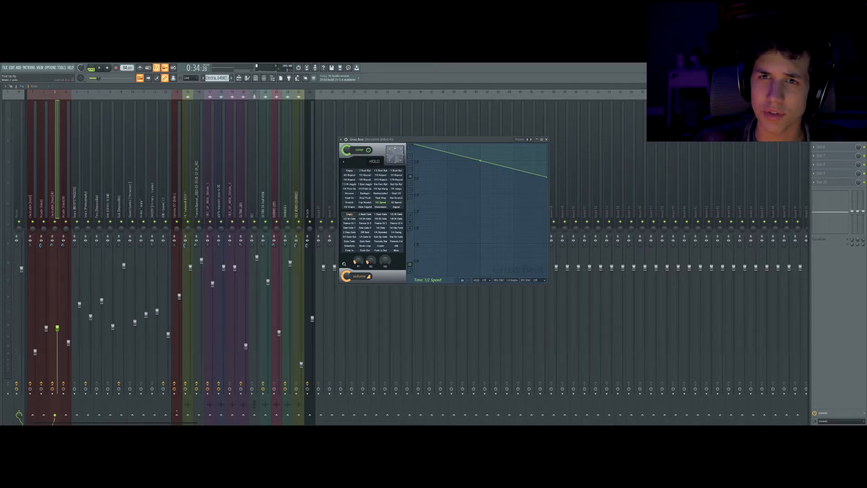
key("Escape")
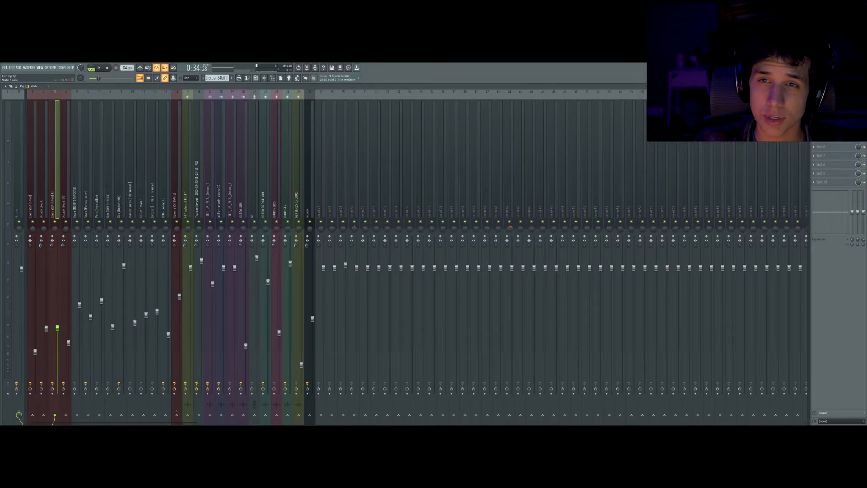
key("space")
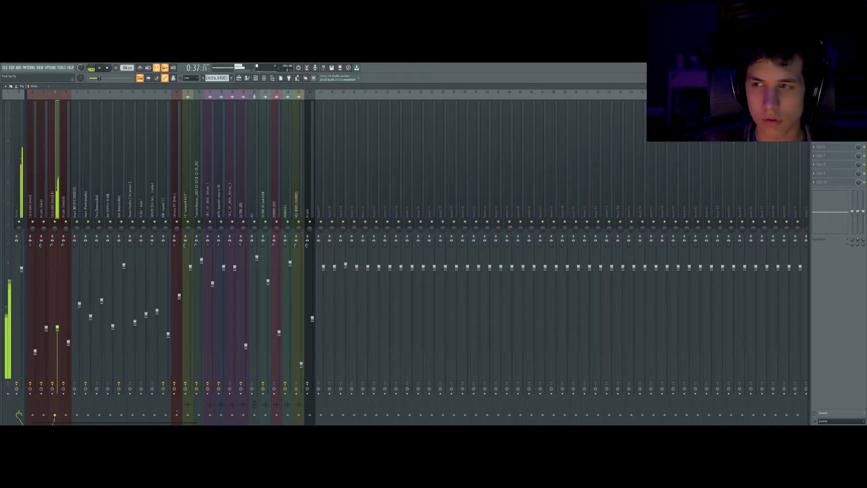
key("space")
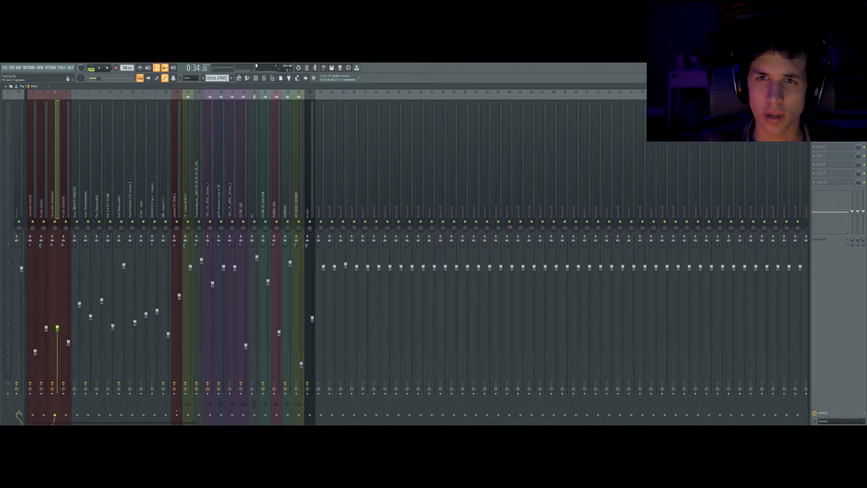
Step: Return to the playlist and play tracks 1 and 3 together
key("F5")
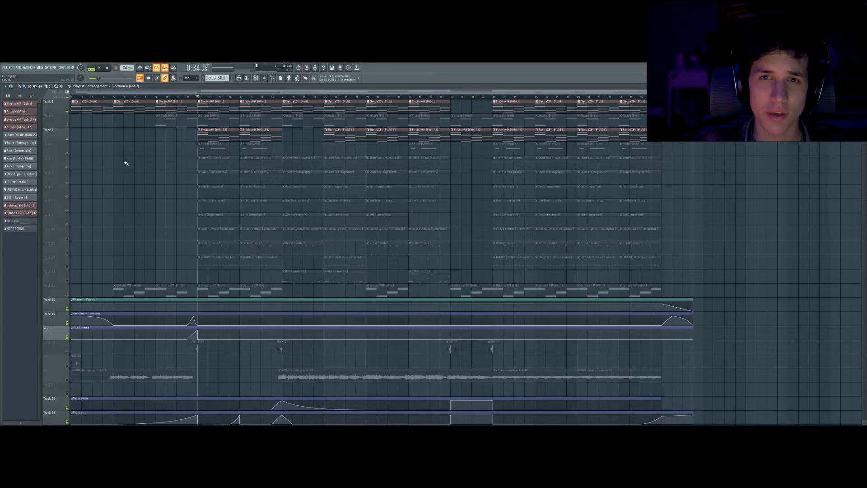
key("space")
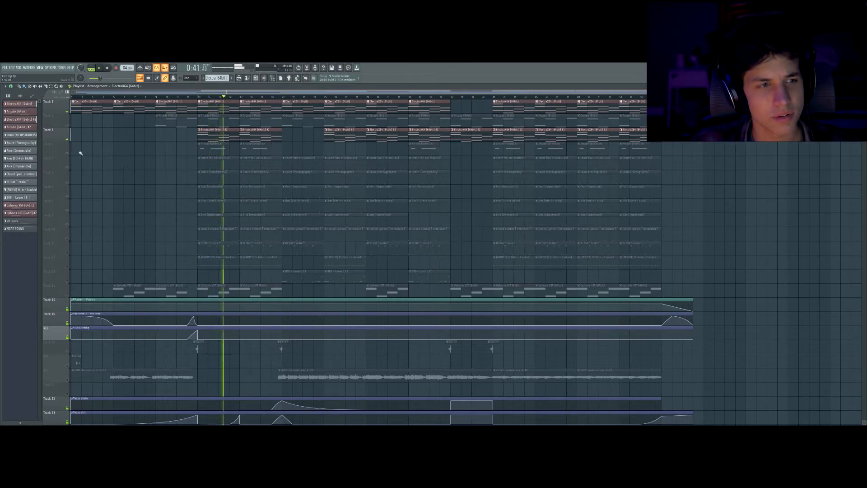
key("space")
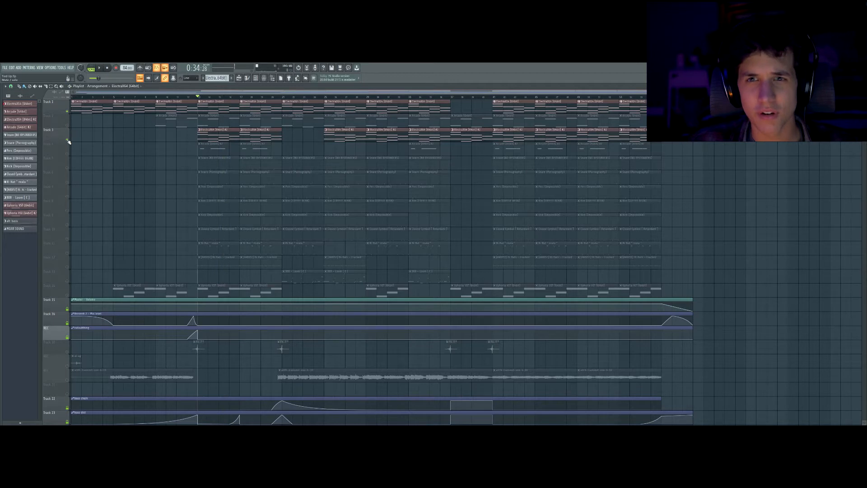
Step: Leave only track 2 unmuted, open its Arcade pattern and play it
left_click(68, 140)
left_click(67, 126)
left_click(67, 111)
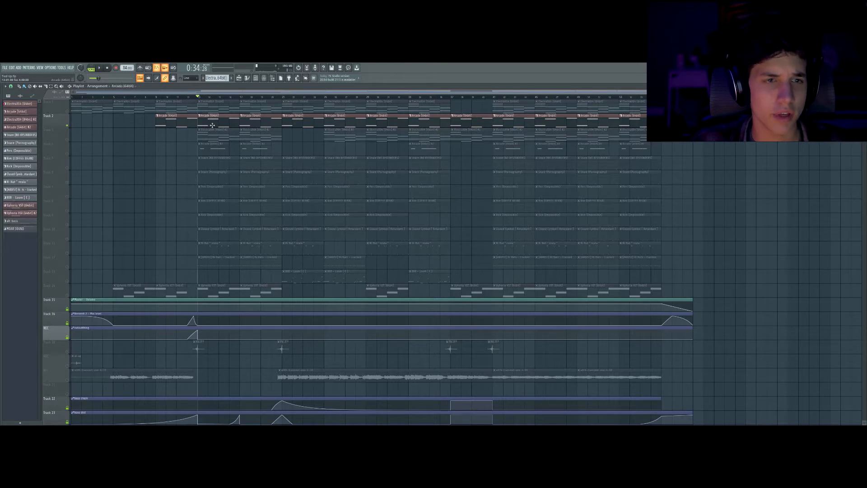
double_click(213, 125)
key("space")
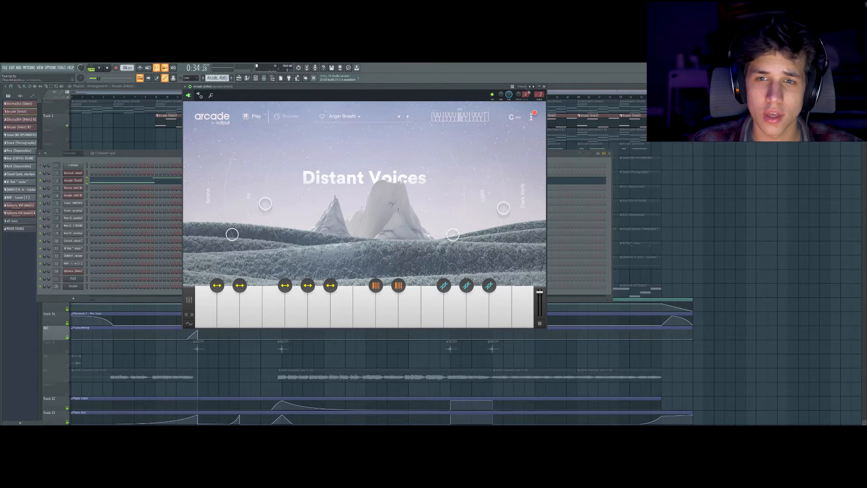
Step: Close the Arcade instrument, unmute tracks 1 and 3, and play them together with track 2
left_click(545, 86)
left_click(310, 93)
left_click(67, 112)
left_click(67, 140)
key("space")
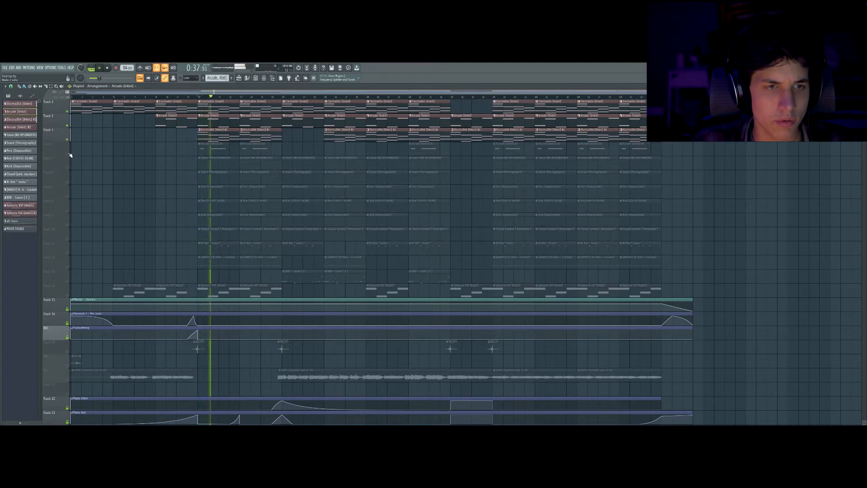
key("space")
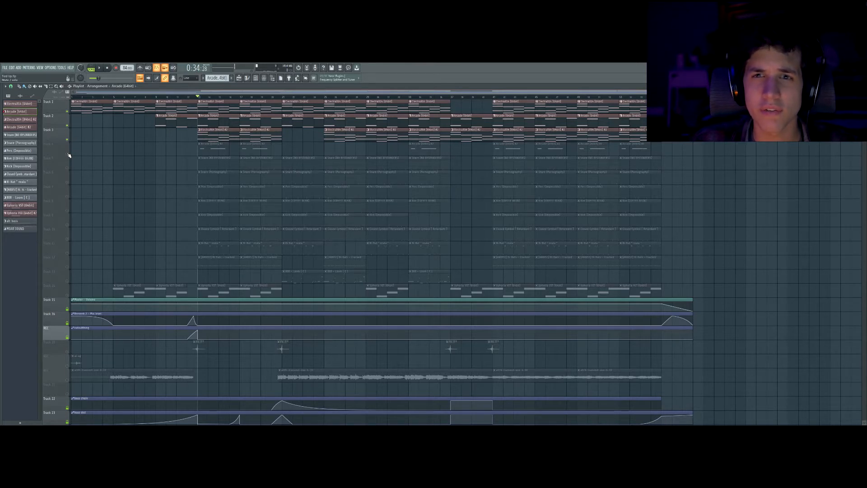
Step: Solo track 4 and play it with the channel rack open
right_click(67, 154)
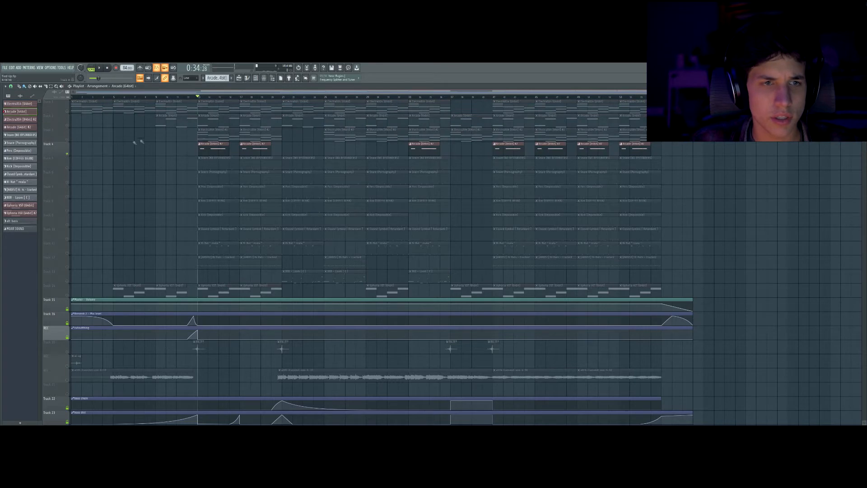
left_click(255, 78)
key("space")
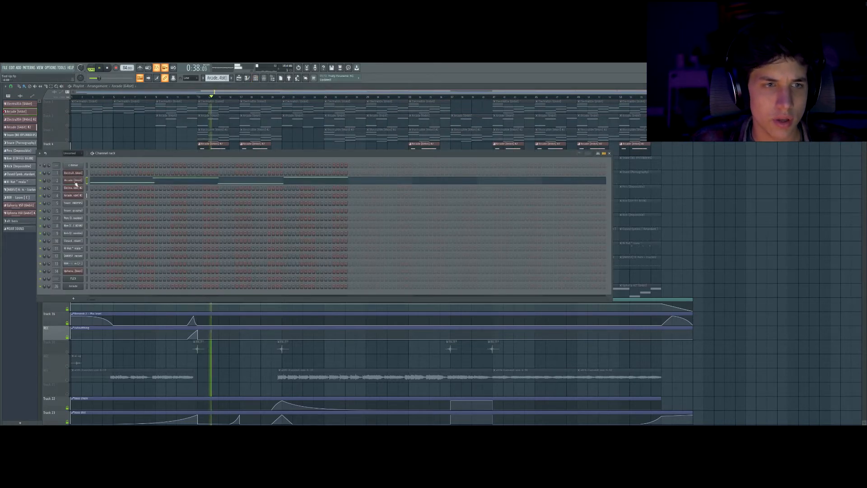
Step: Show the Arcade instance with the Projection preset, close the other Arcade window and audition a few notes
left_click(73, 180)
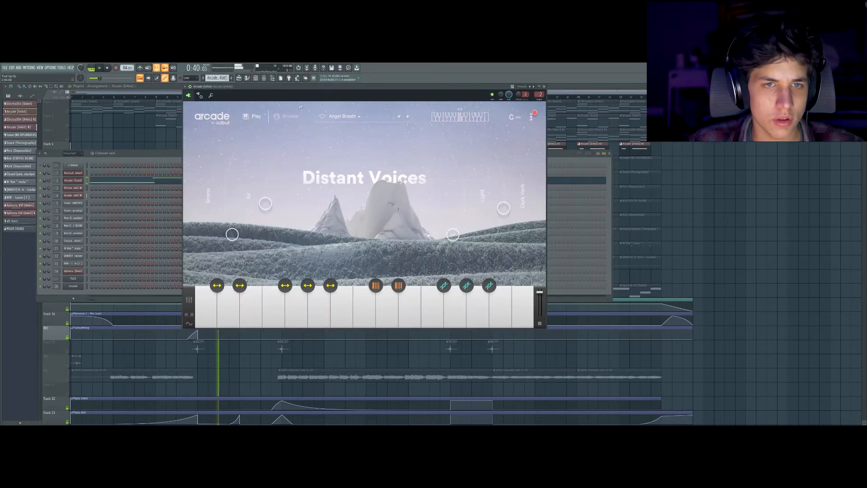
left_click_drag(329, 89, 539, 159)
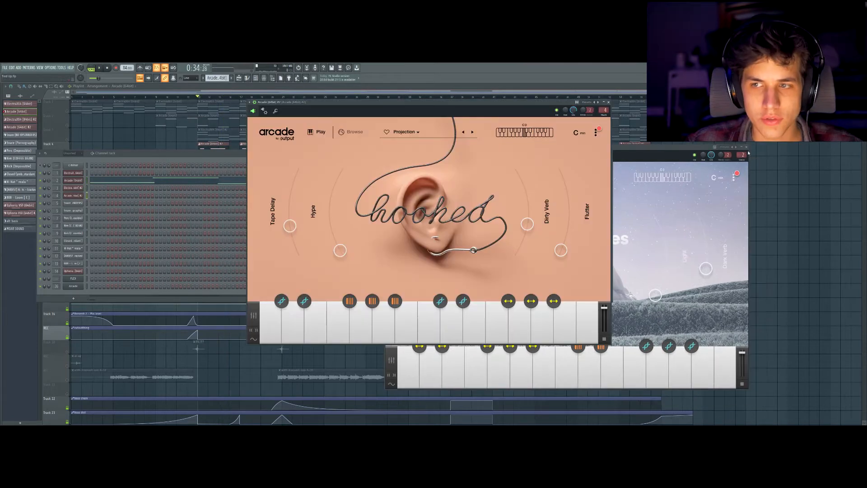
left_click(746, 147)
left_click_drag(440, 104, 625, 121)
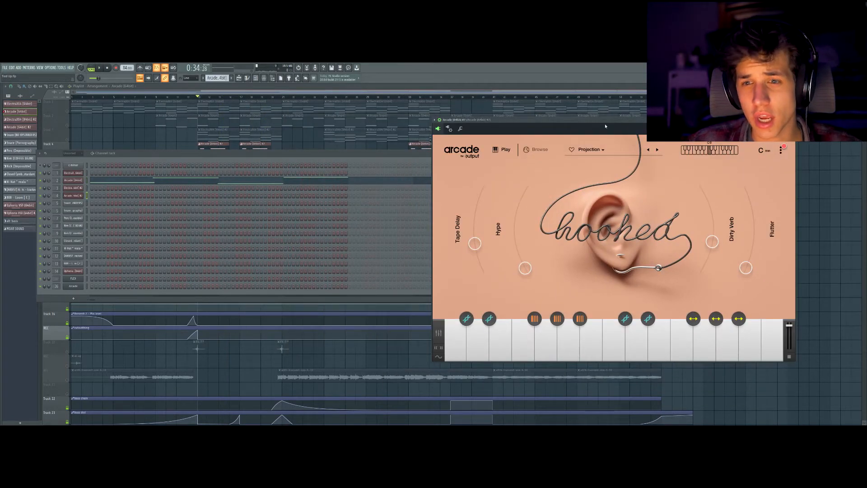
left_click_drag(608, 128, 606, 122)
key("r")
key("e")
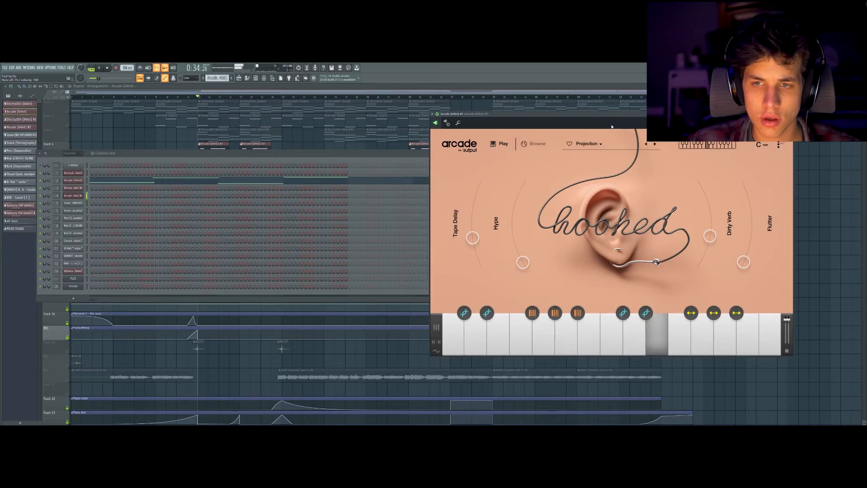
key("b")
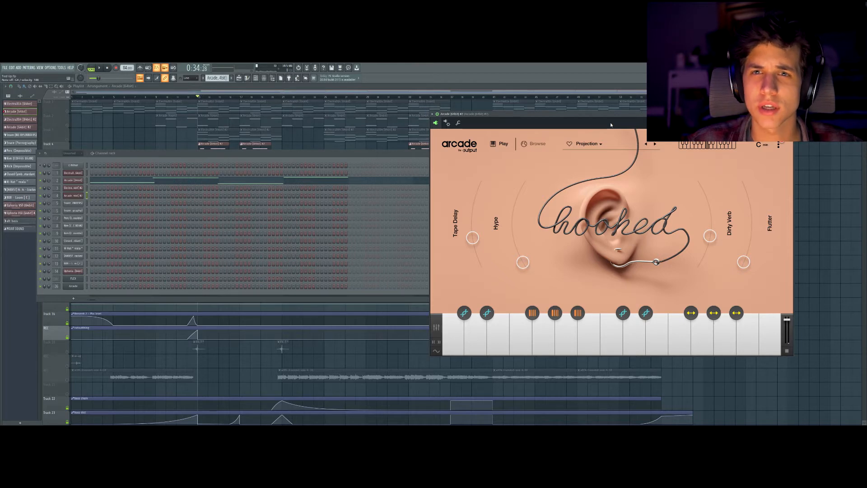
Step: Unmute tracks 1, 2 and 3 in the playlist and play them together with track 4
left_click(204, 117)
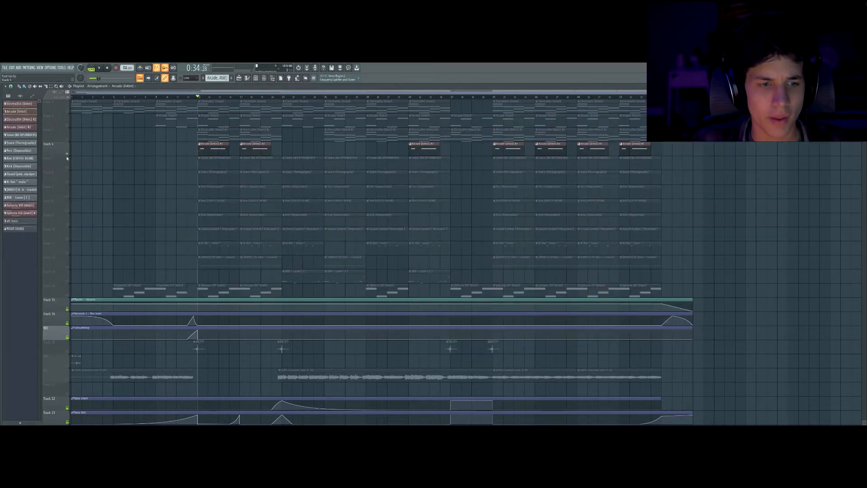
left_click(66, 111)
left_click(67, 125)
left_click(67, 140)
key("space")
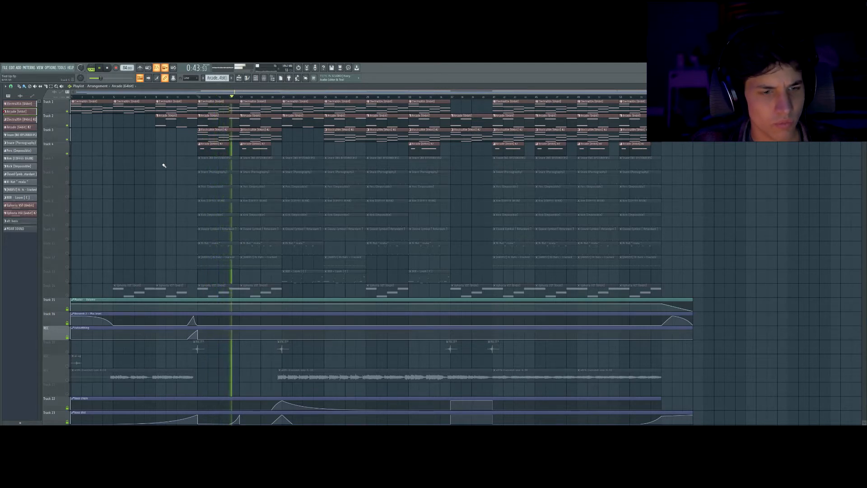
key("space")
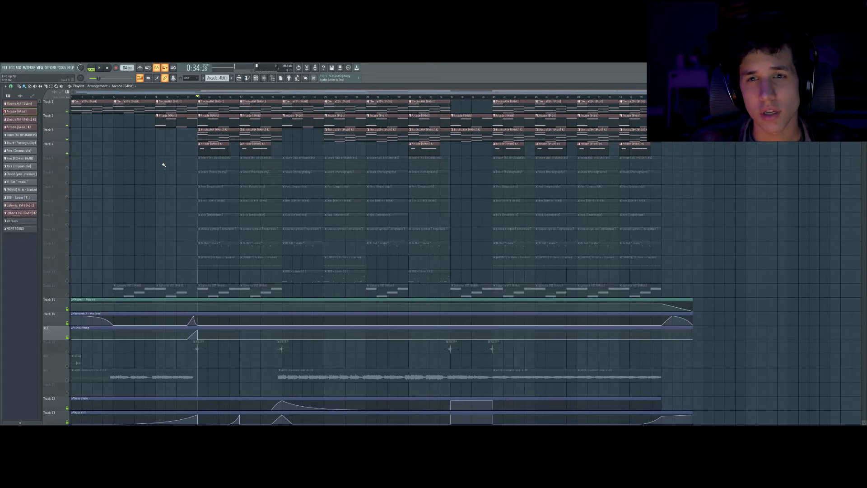
Step: Unmute track 14 and open its Uphoria pattern in the piano roll
left_click(67, 295)
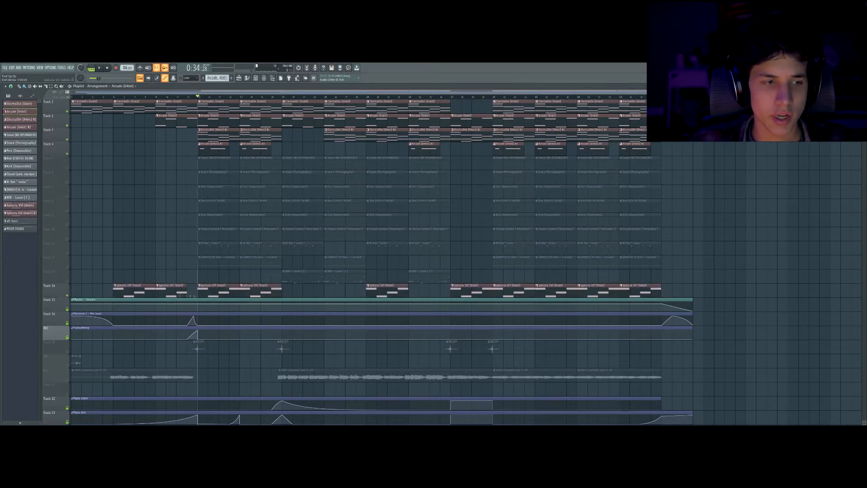
double_click(212, 291)
left_click_drag(289, 158, 361, 143)
Step: View the Uphoria instrument's Bass - Attack preset and play the bass pattern on its own
left_click(81, 273)
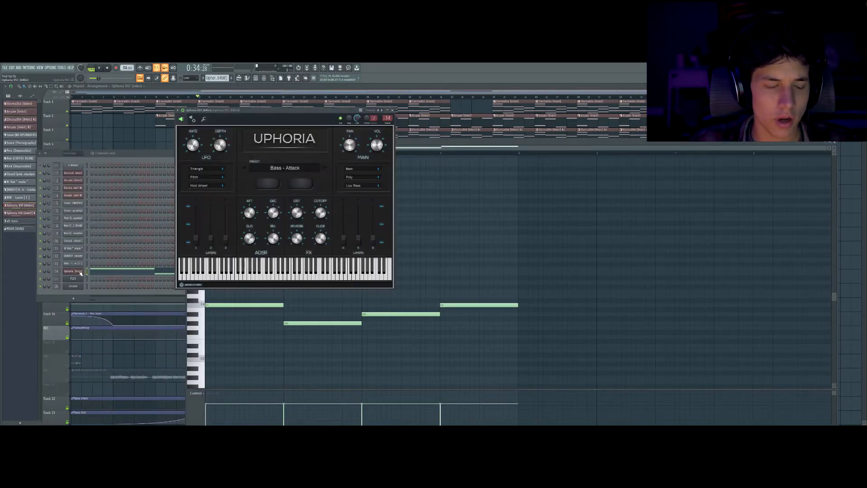
left_click_drag(282, 119, 353, 130)
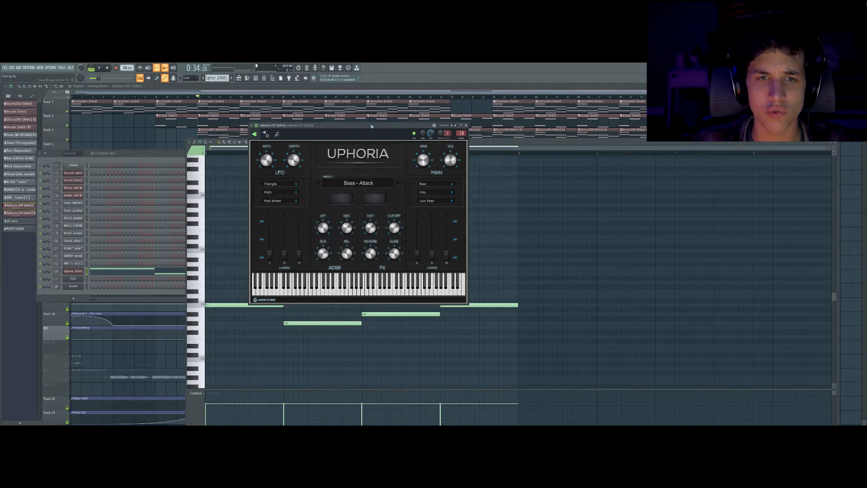
left_click(506, 144)
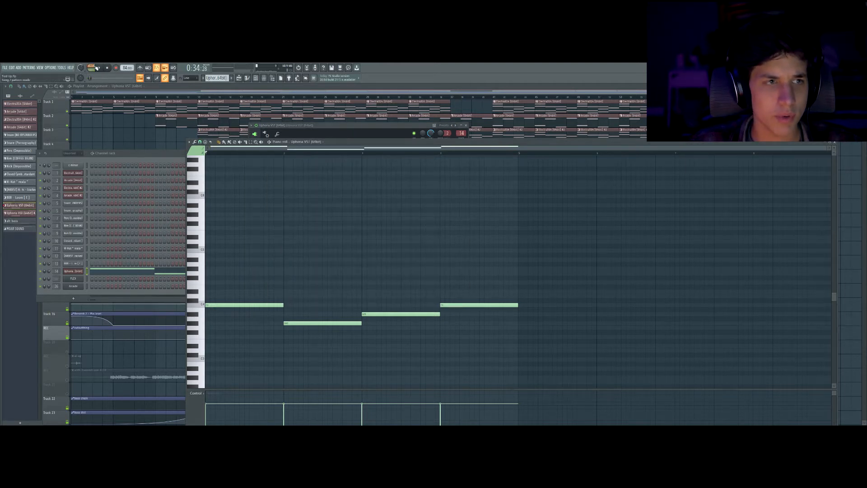
key("space")
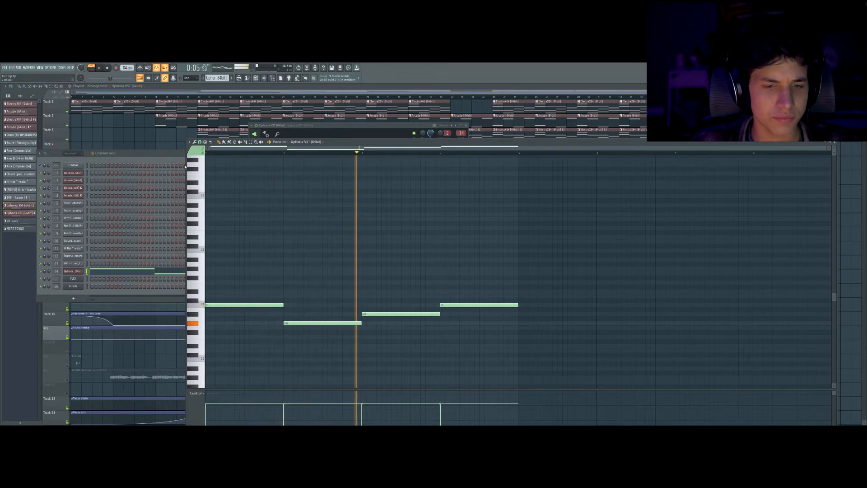
Step: Stop the solo bass pattern, return to the playlist and play the bass together with the melody tracks
key("space")
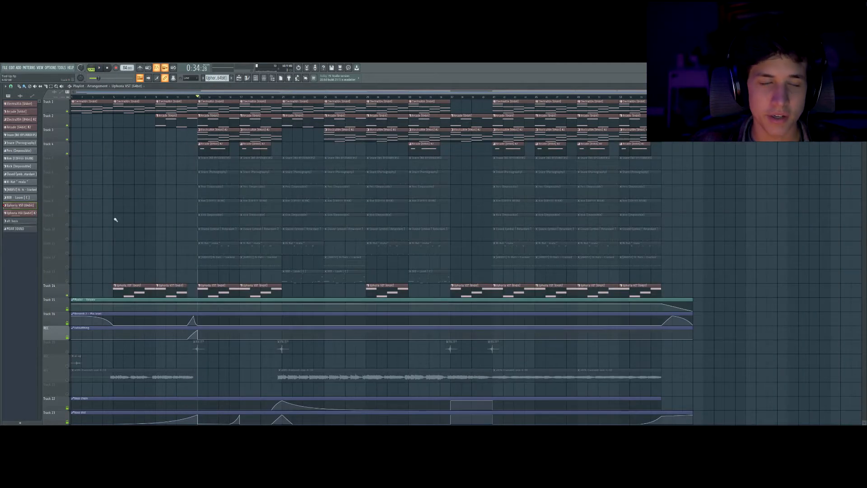
key("space")
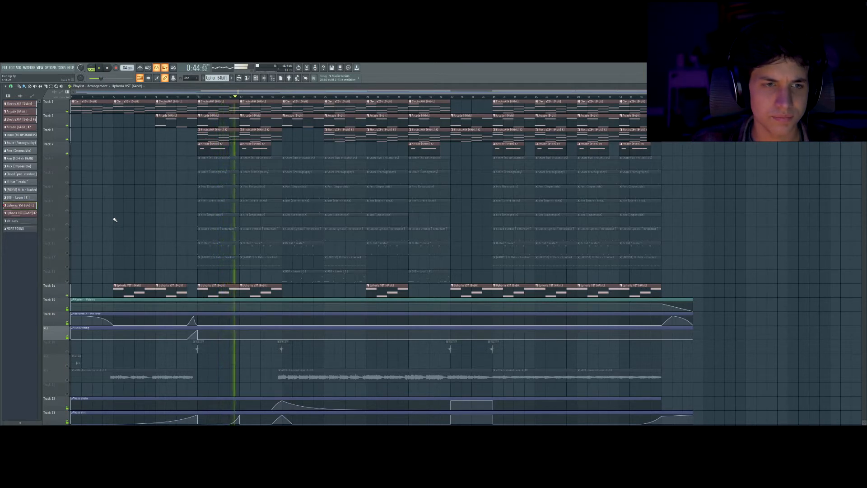
key("space")
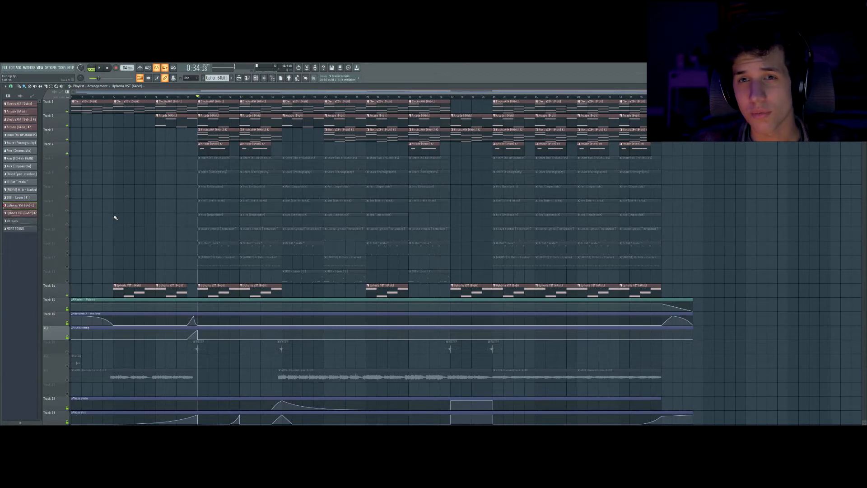
Step: Unmute the snare tracks 5 and 6, mute the melody and bass tracks, and play the snares alone
left_click(67, 168)
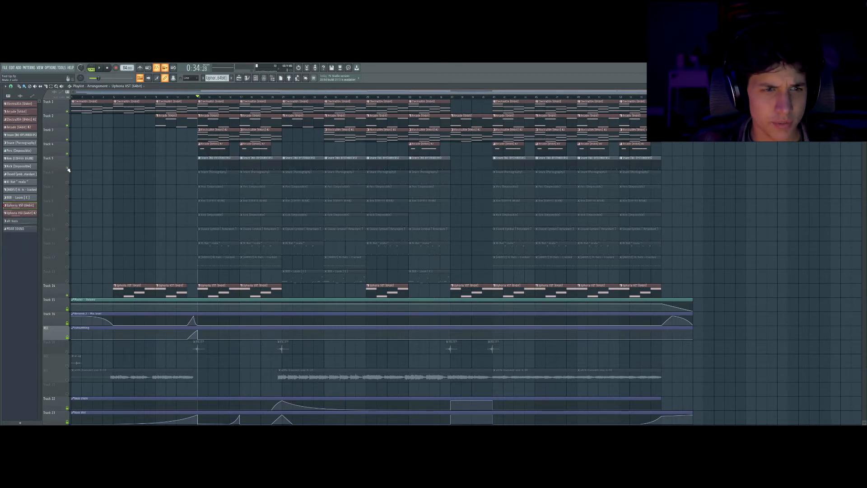
left_click(68, 182)
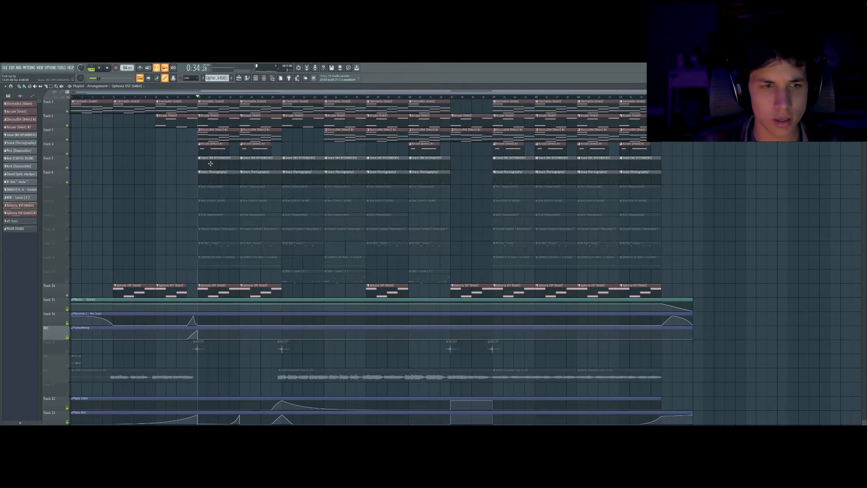
right_click(66, 168)
left_click(67, 182)
key("space")
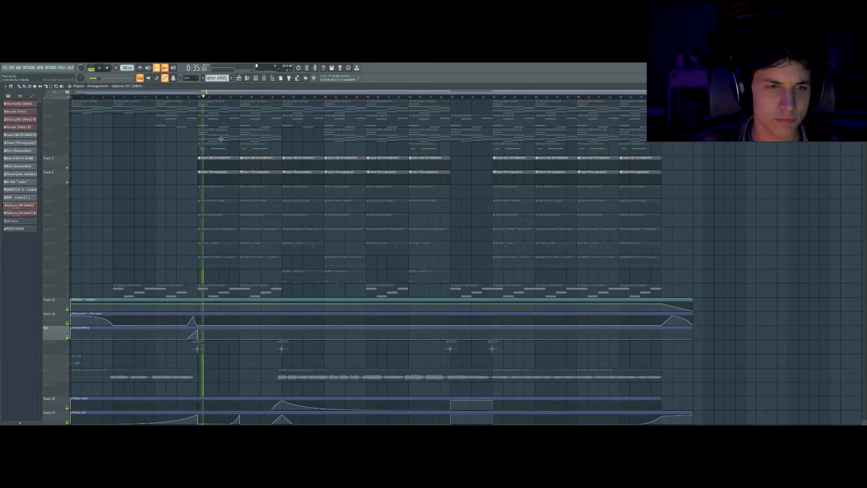
key("space")
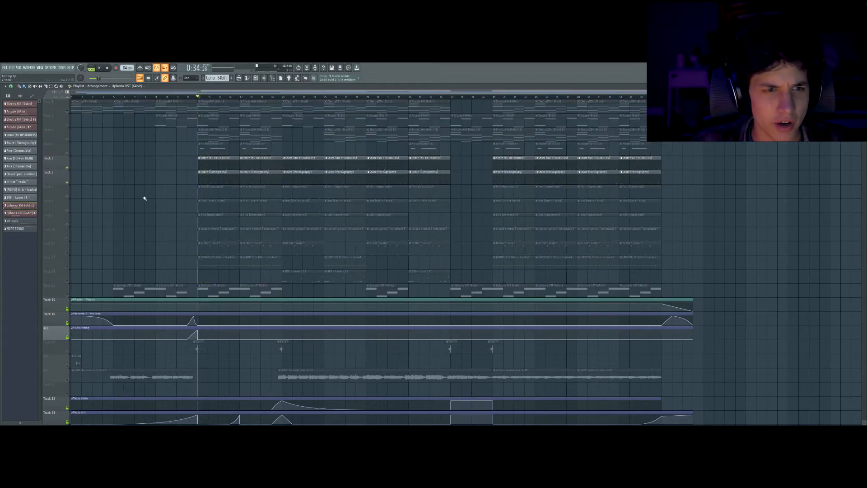
Step: Unmute track 7, open its Perc (Impossible) pattern in the piano roll and play it with the snares
left_click(68, 197)
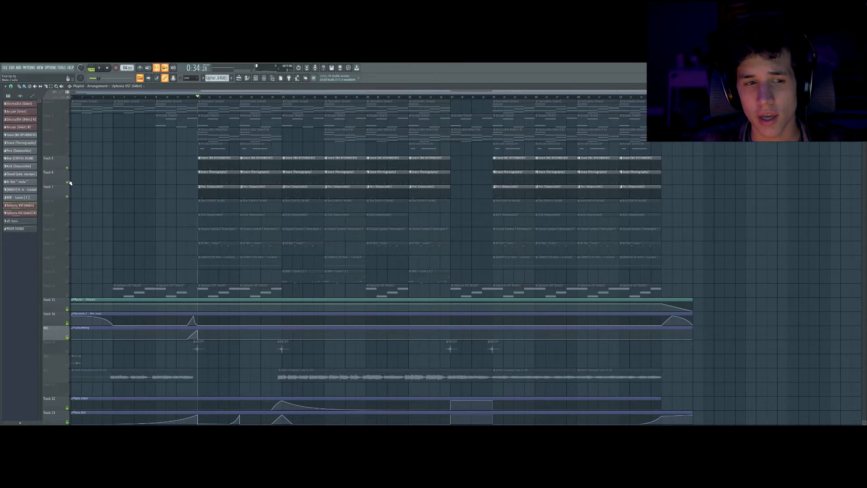
double_click(215, 193)
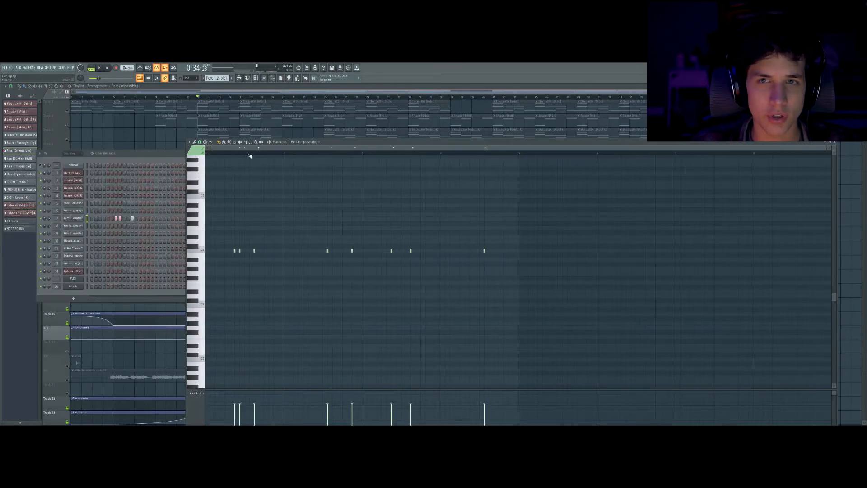
key("space")
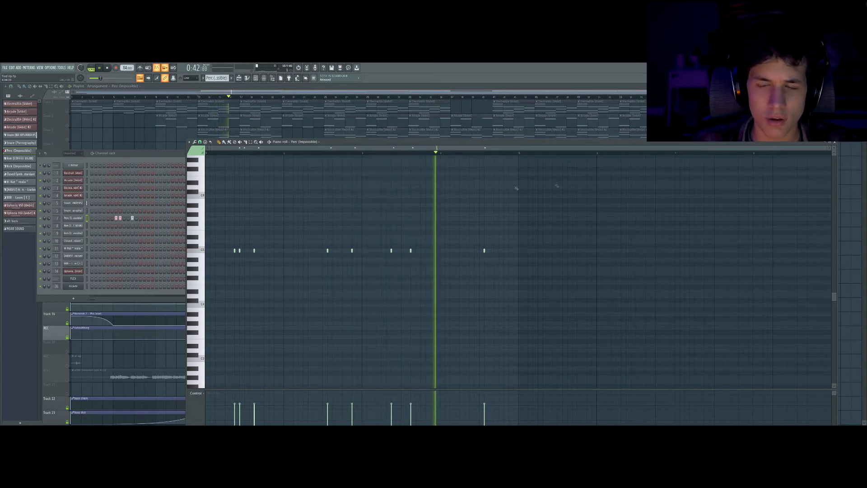
key("F12")
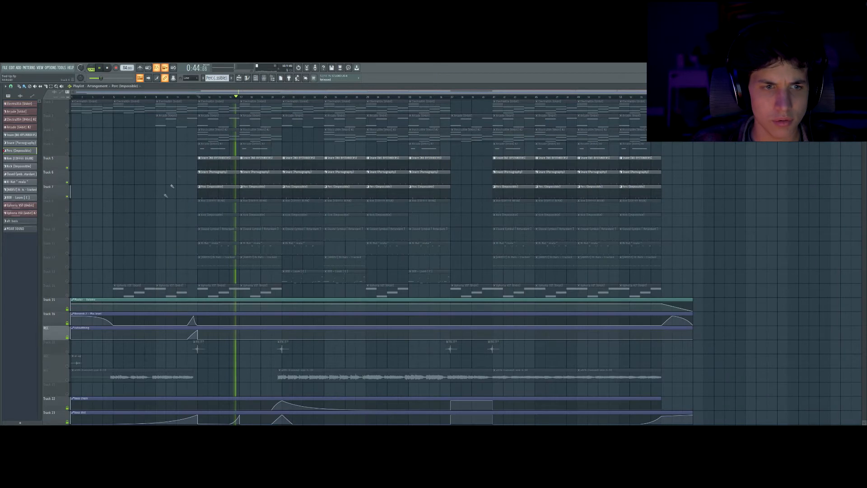
Step: Unmute track 8 and play its pattern together with the snares and percussion
left_click(68, 210)
key("space")
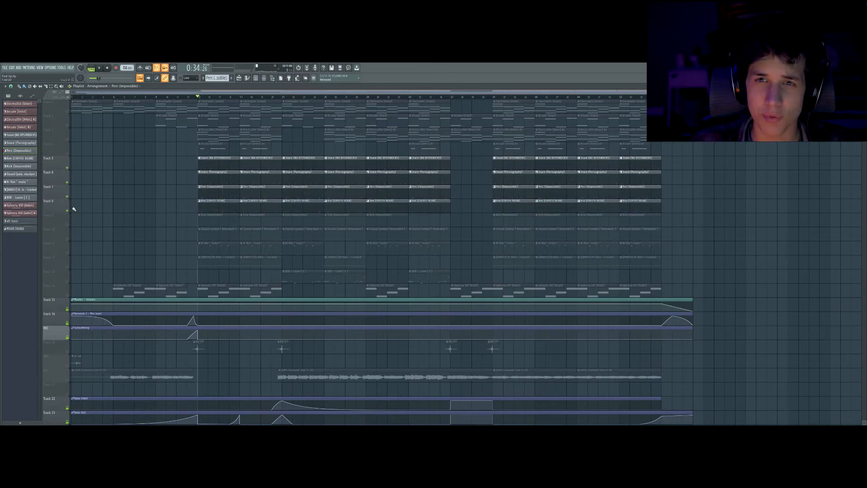
key("space")
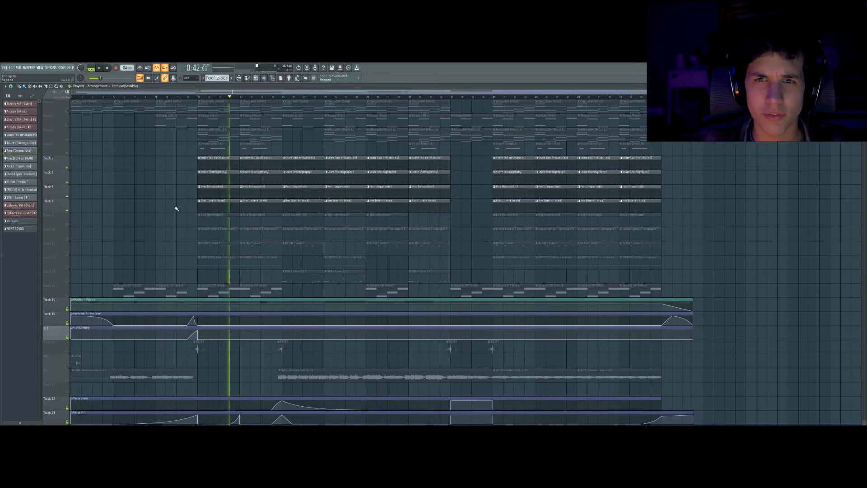
key("space")
Step: Unmute track 9, open its Kick (Impossible) pattern in the piano roll and play it with the other drums
left_click(67, 225)
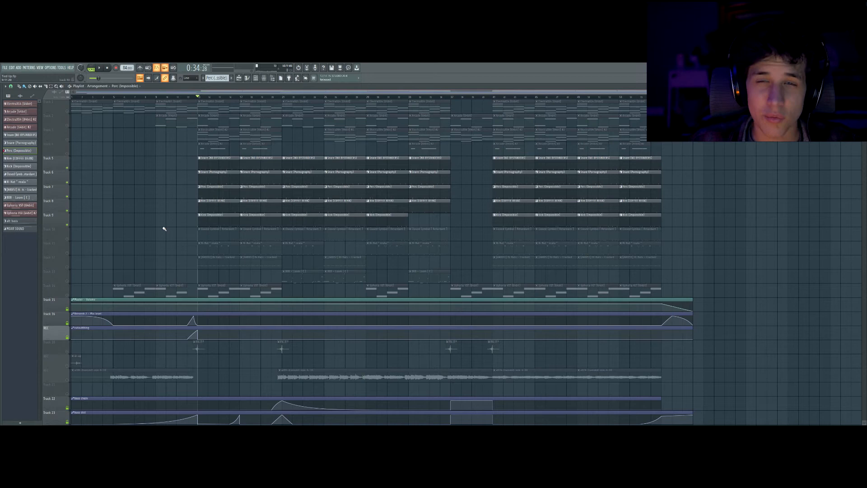
double_click(202, 221)
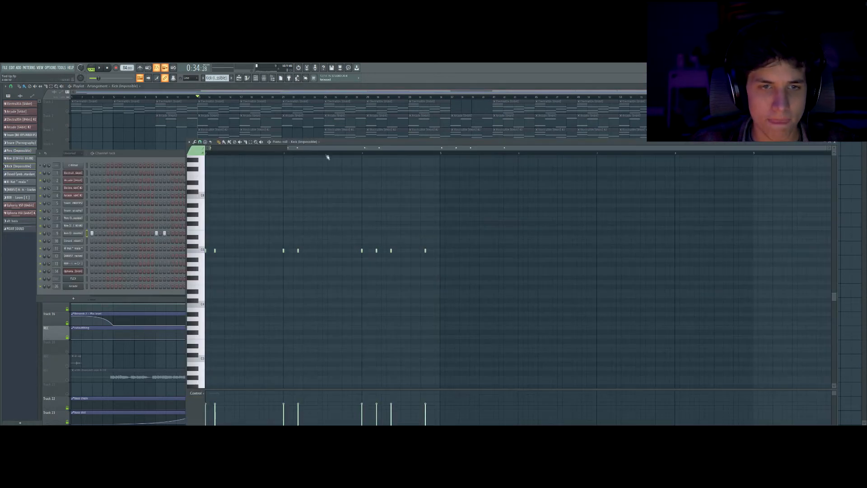
left_click_drag(322, 148, 247, 148)
key("space")
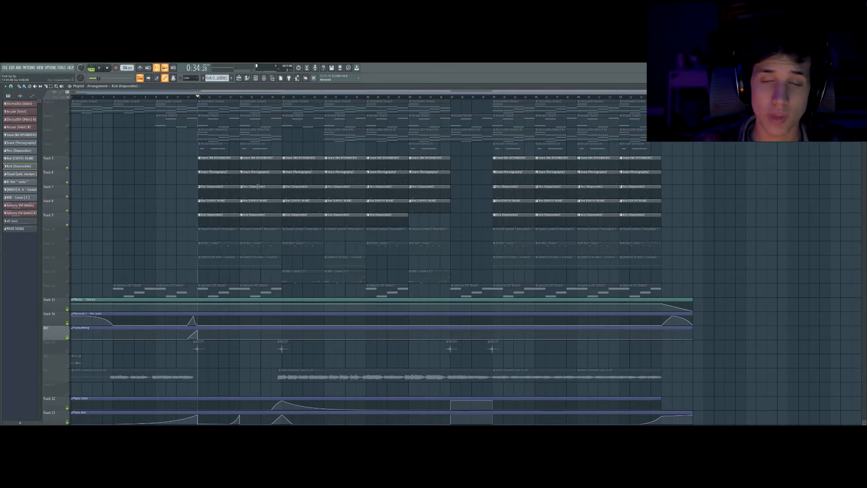
Step: Unmute track 10, open its closed cymbal pattern in the piano roll, show the whole pattern and play it
left_click(67, 239)
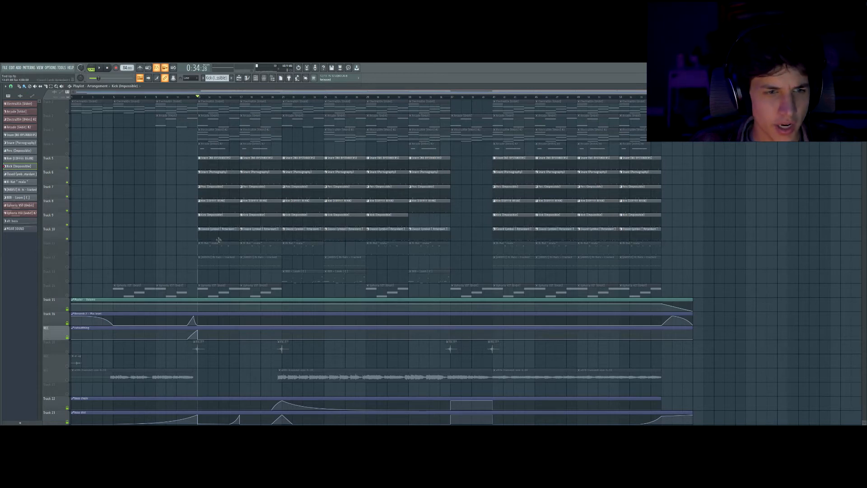
double_click(218, 236)
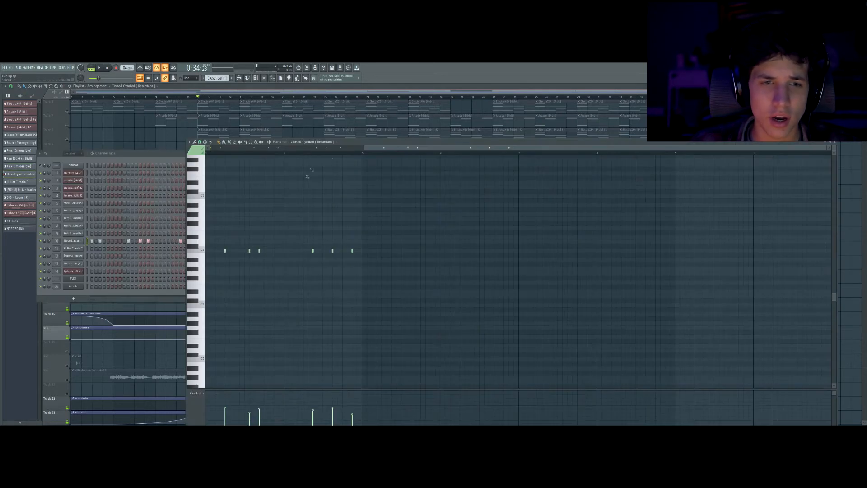
left_click_drag(408, 148, 252, 155)
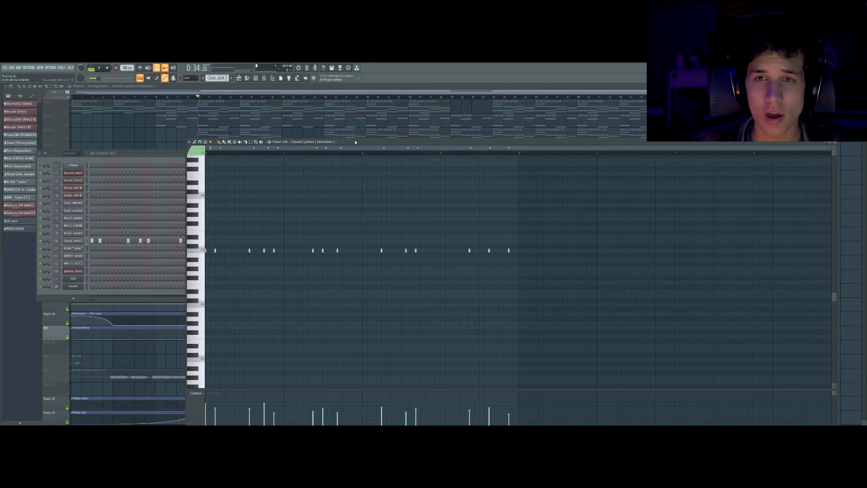
key("space")
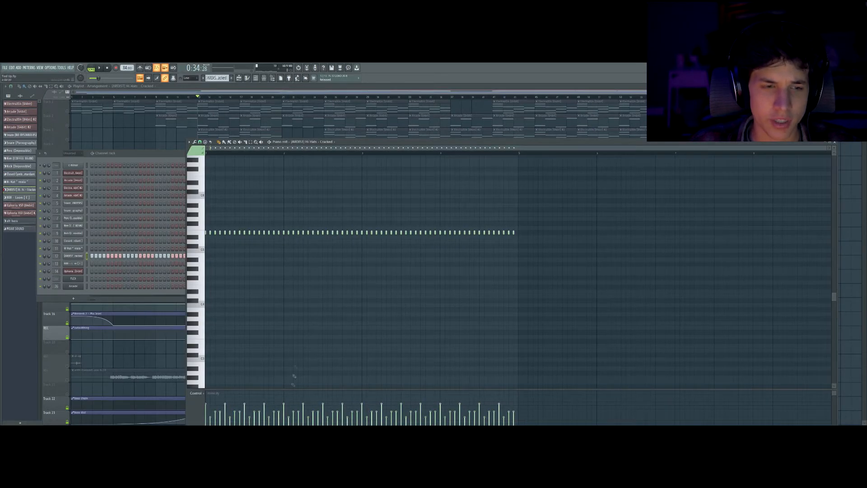
Step: Play the track 12 hi-hat pattern with the drums and return to the playlist
key("space")
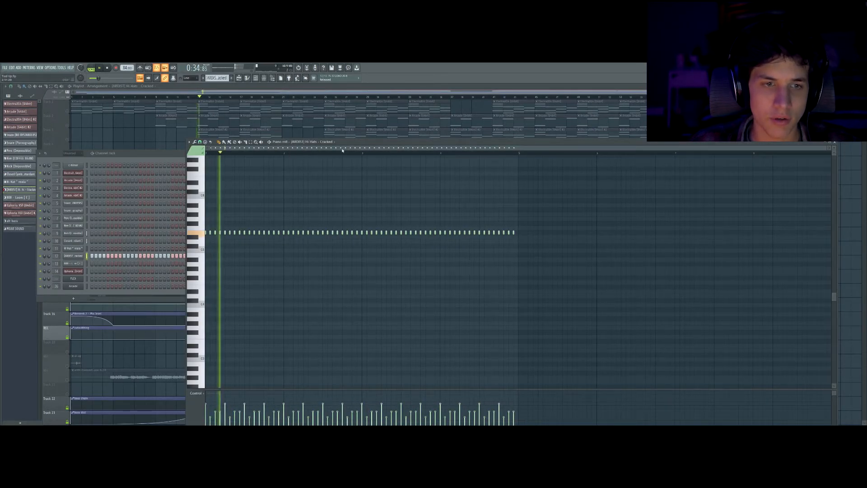
key("F5")
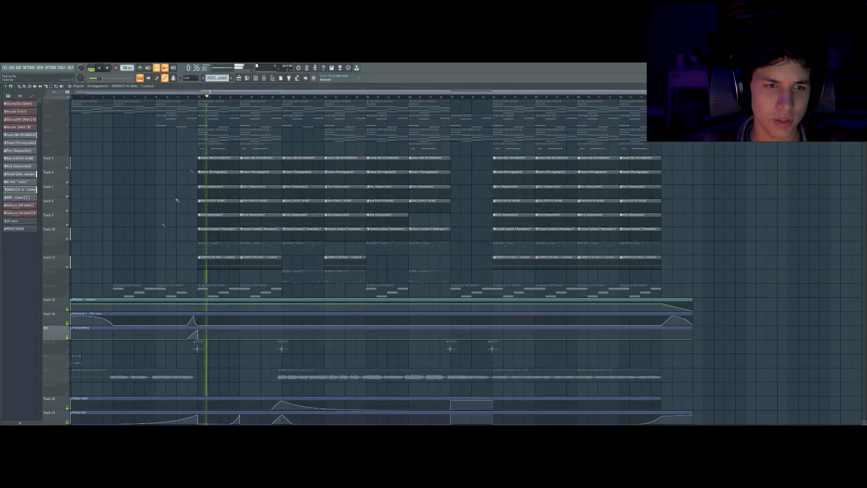
key("space")
Step: Unmute track 11, open its Hi Hat "mala" pattern in the piano roll and play it with the drums
left_click(68, 254)
double_click(210, 251)
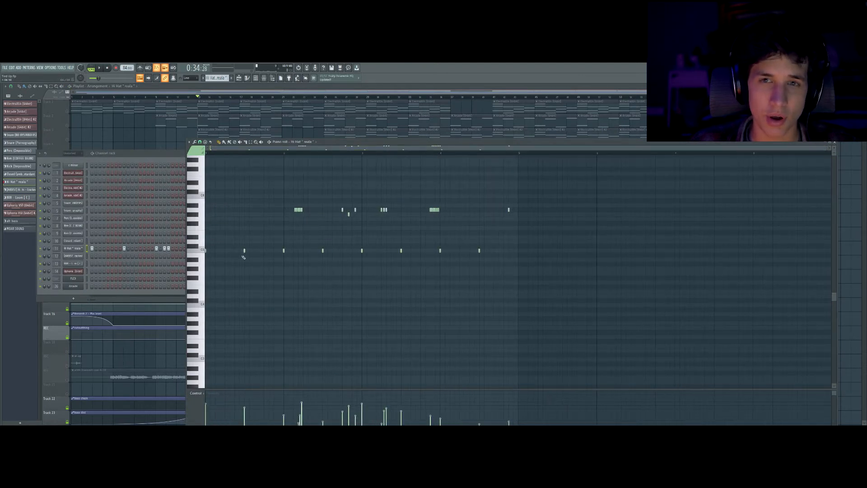
key("space")
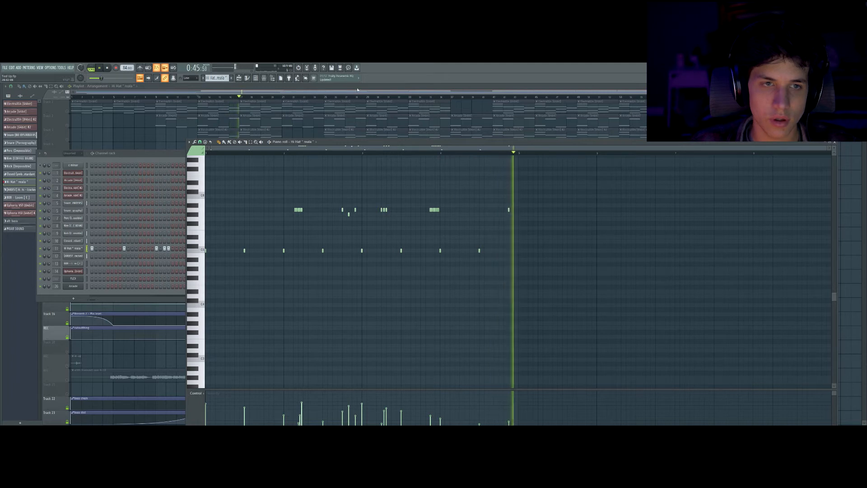
key("space")
left_click(325, 93)
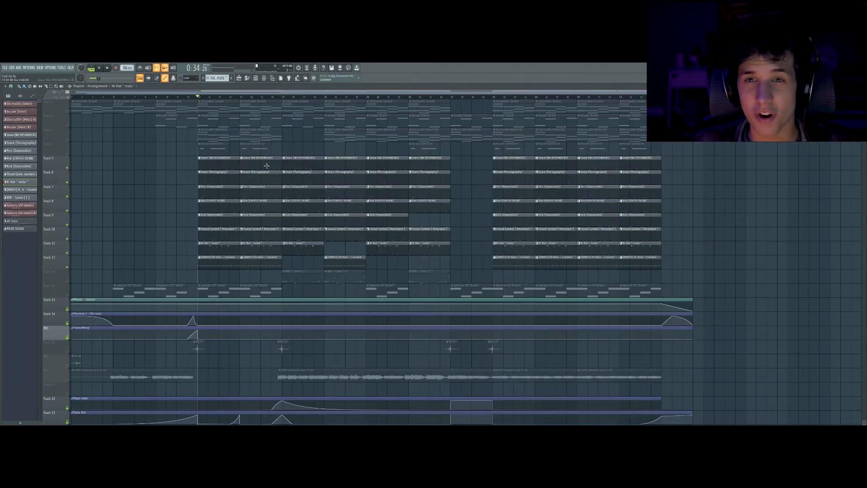
Step: Unmute the melody tracks 1 to 4 and the Uphoria bass on track 14
left_click(71, 112)
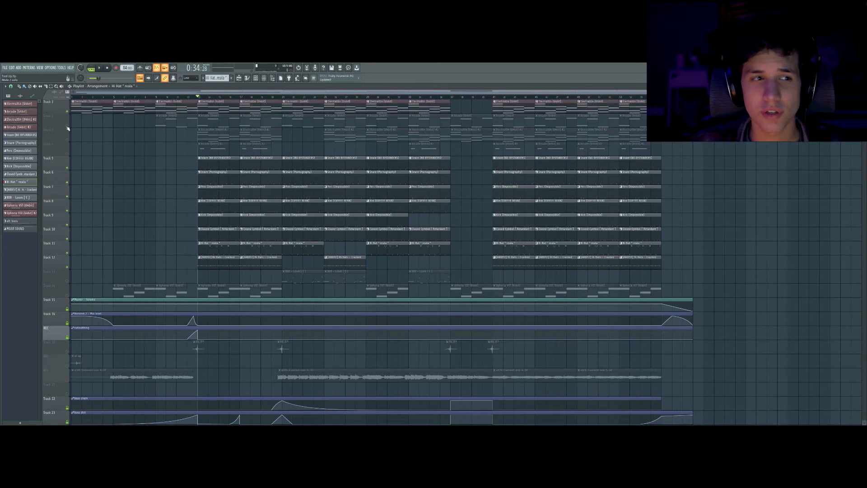
left_click(68, 126)
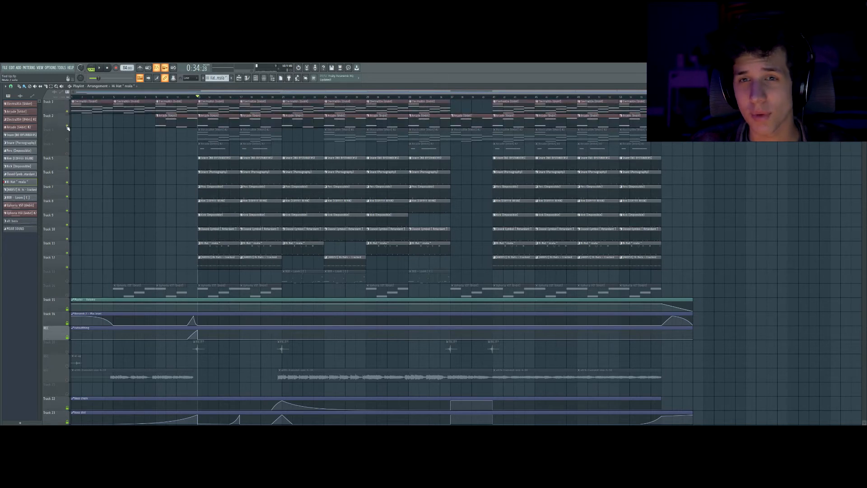
left_click(69, 153)
left_click(67, 140)
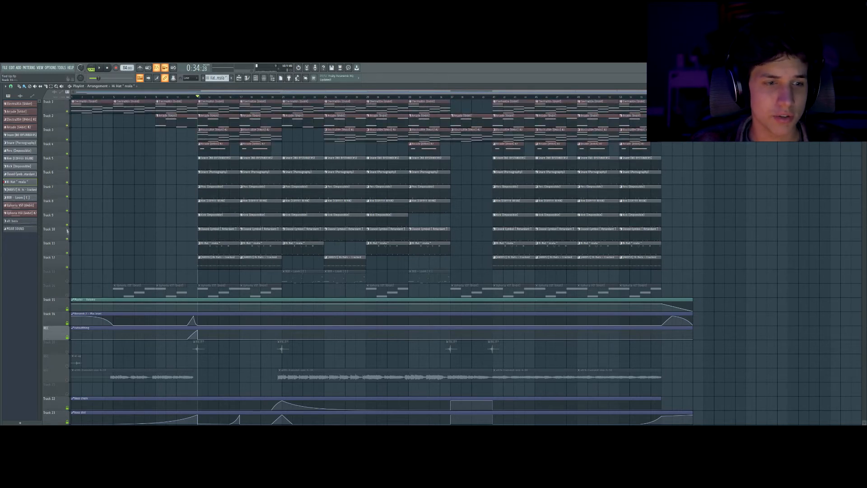
left_click(68, 295)
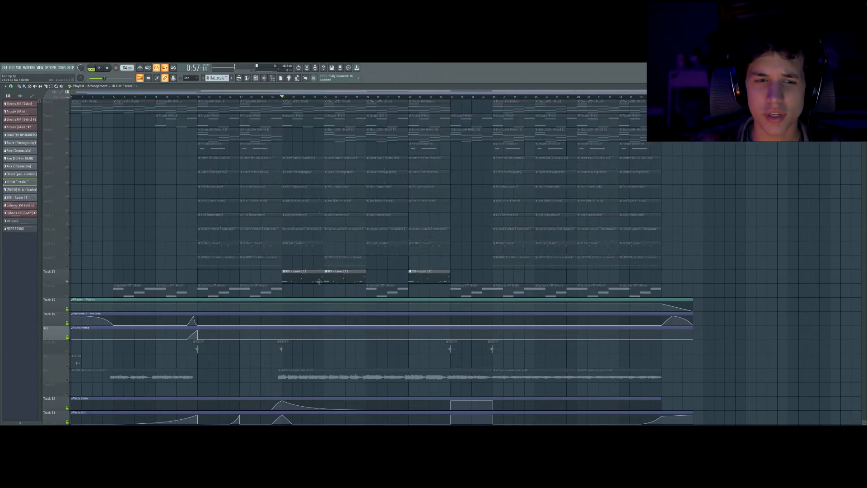
Step: Open the 808 pattern of track 13 in the piano roll and play it on its own
double_click(318, 282)
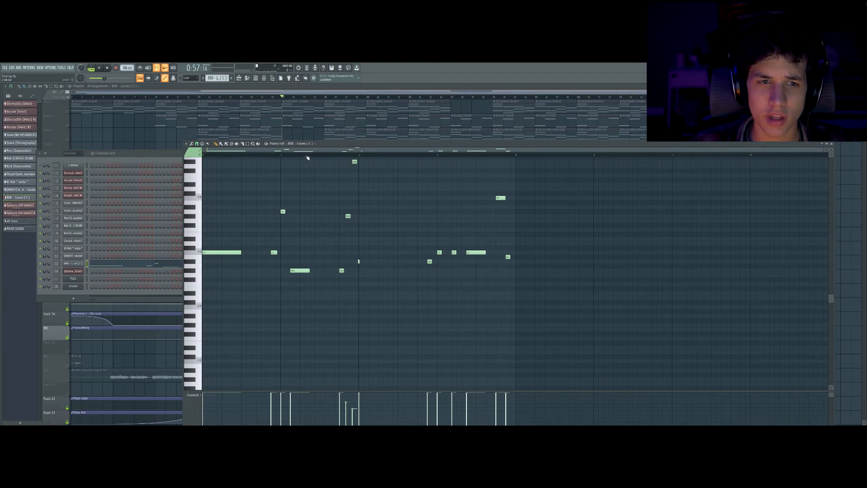
scroll(302, 197, "up", 2)
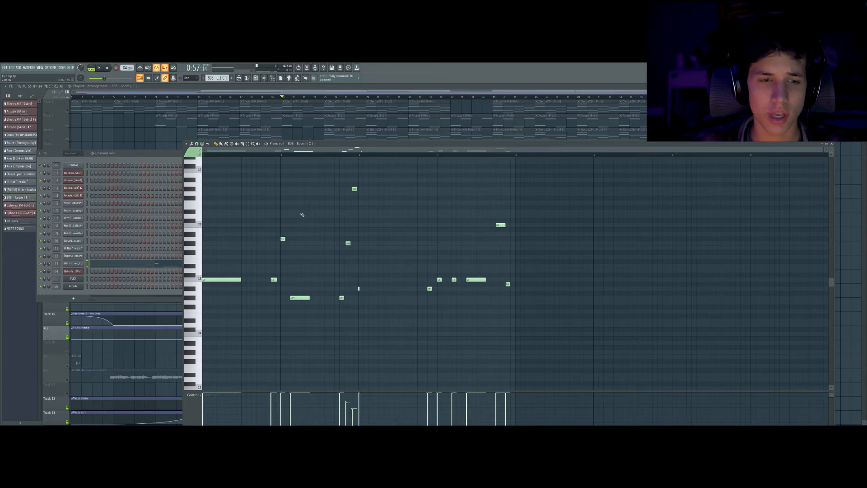
key("space")
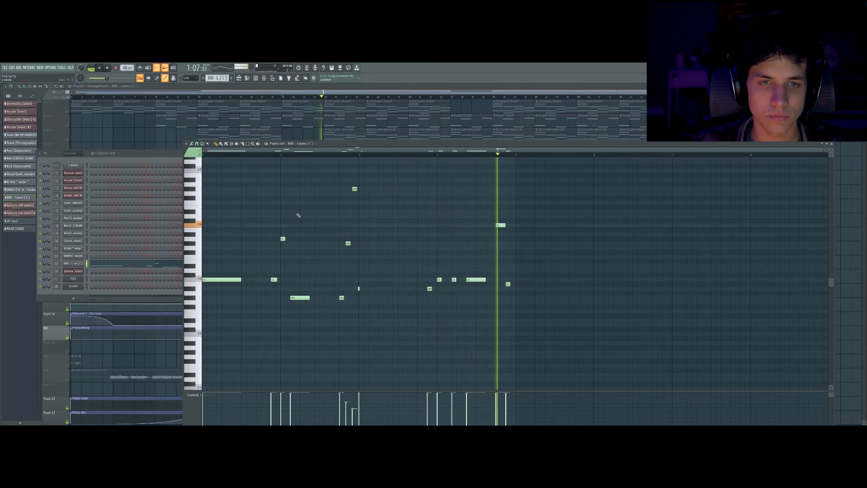
key("space")
Step: Return to the playlist and play the 808 section with the melody and drum tracks unmuted
key("F5")
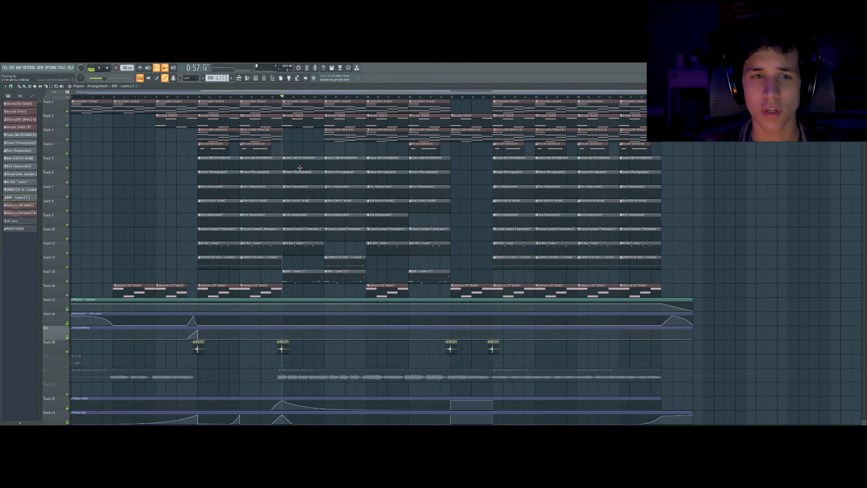
key("space")
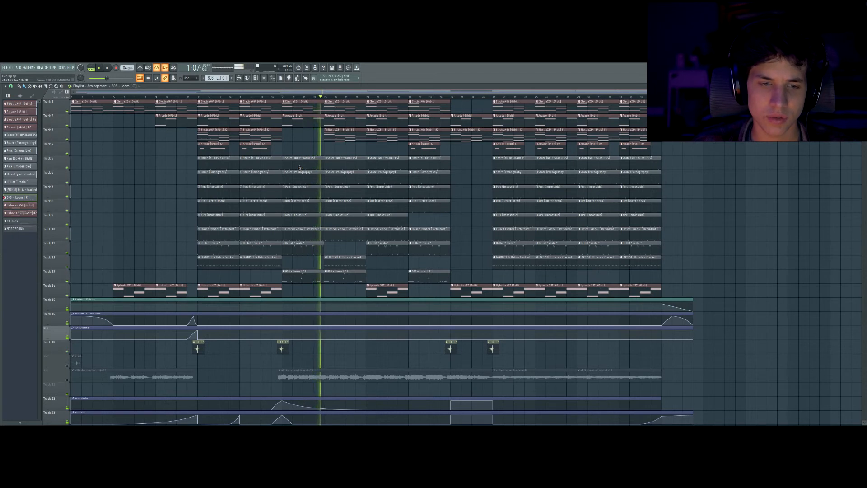
key("space")
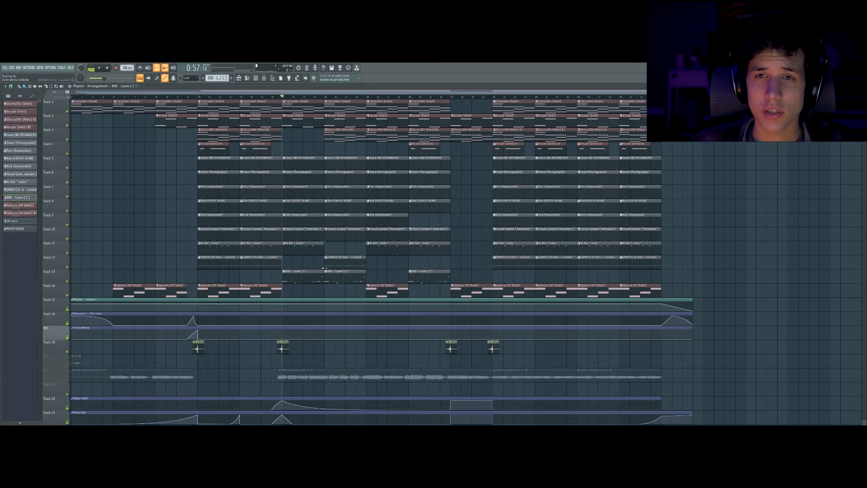
Step: Move the playhead to bar 5 and unmute the long audio recording on track 20
scroll(325, 268, "down", 5)
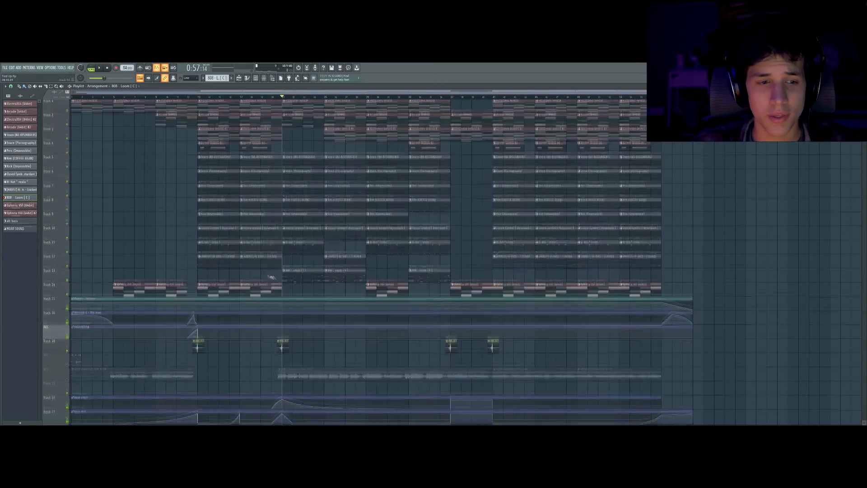
left_click(113, 97)
left_click(69, 216)
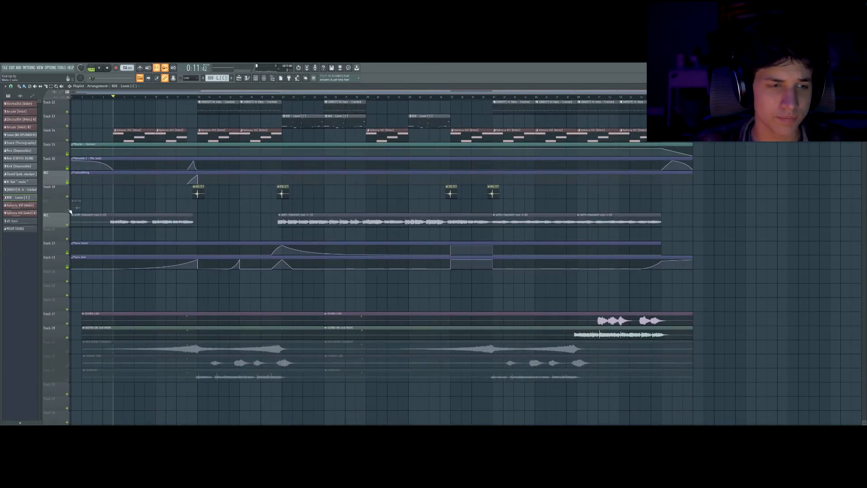
scroll(148, 149, "up", 4)
scroll(135, 158, "up", 2)
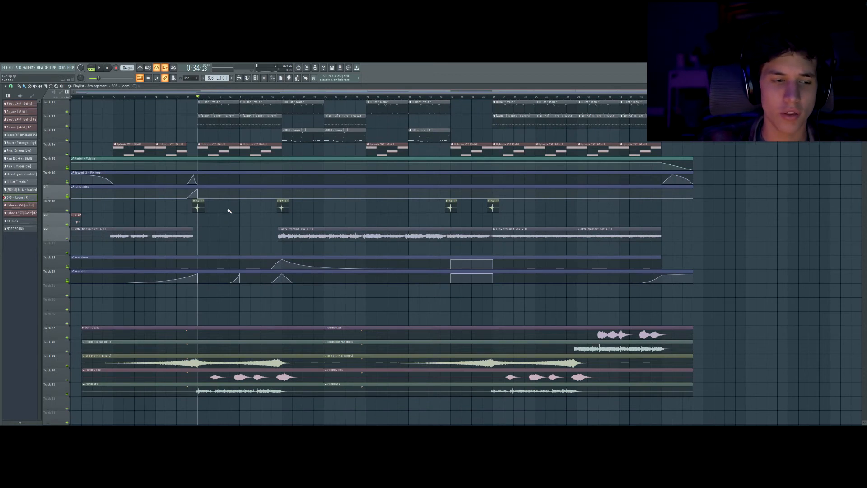
Step: Solo the chorus vocal on track 31 and play it from bar 13
scroll(96, 374, "down", 6)
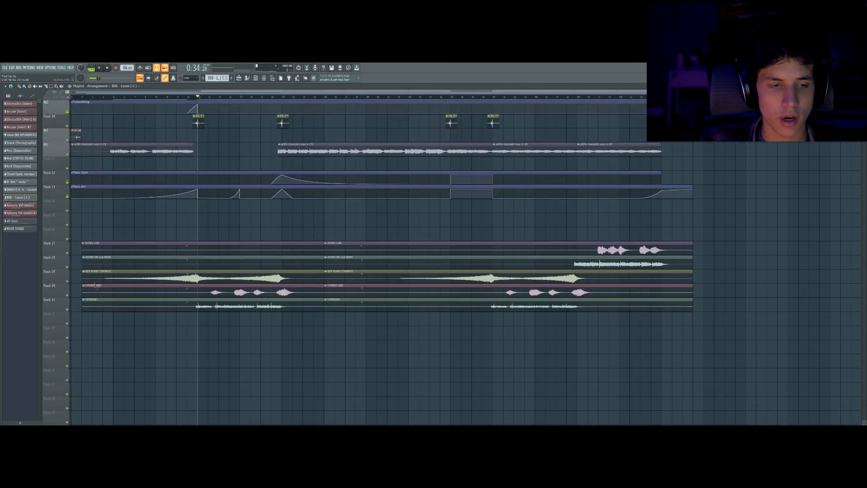
left_click(67, 309, "ctrl")
key("space")
scroll(173, 269, "up", 3)
scroll(173, 269, "up", 4)
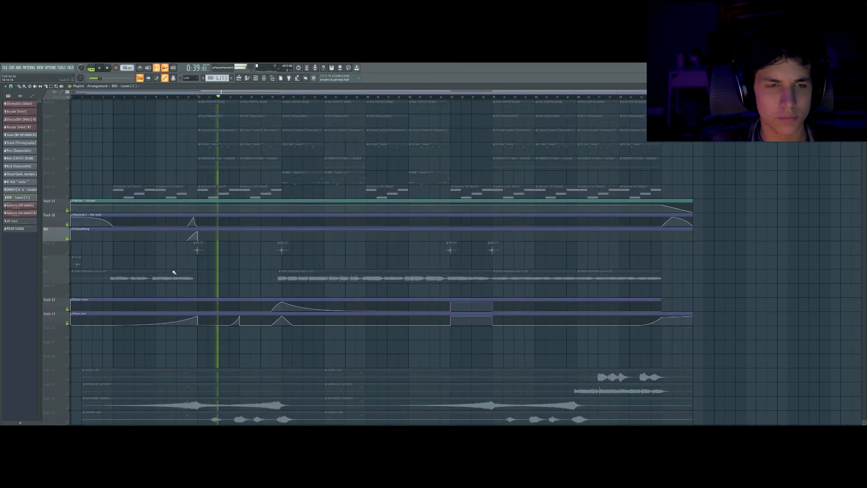
key("space")
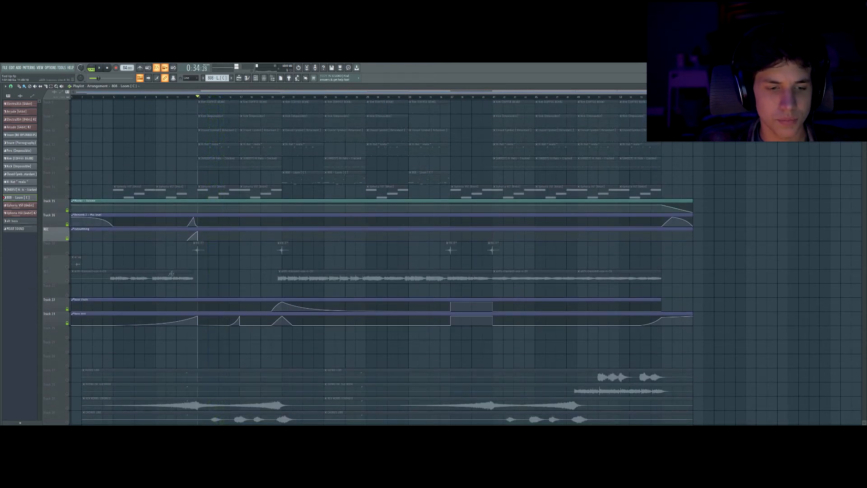
Step: Mute track 31, unmute the swelling chorus audio on track 29 and play it on its own from bar 11
scroll(172, 273, "down", 4)
left_click(69, 338)
left_click(68, 310)
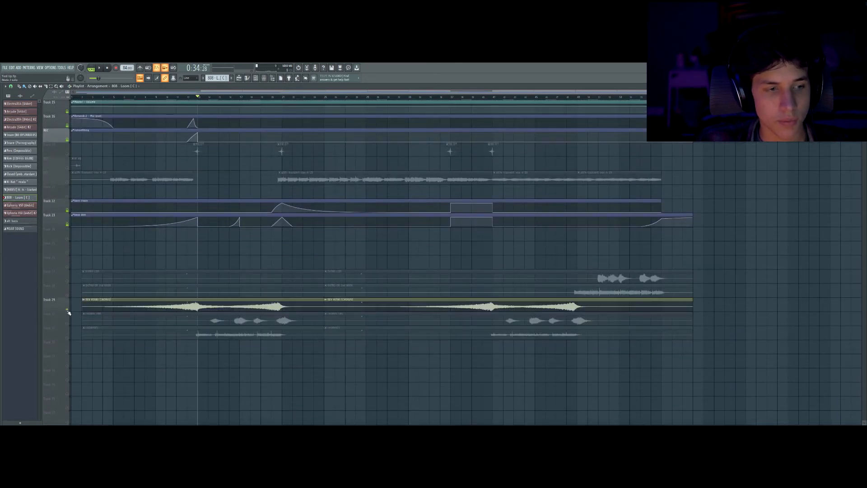
left_click(181, 97)
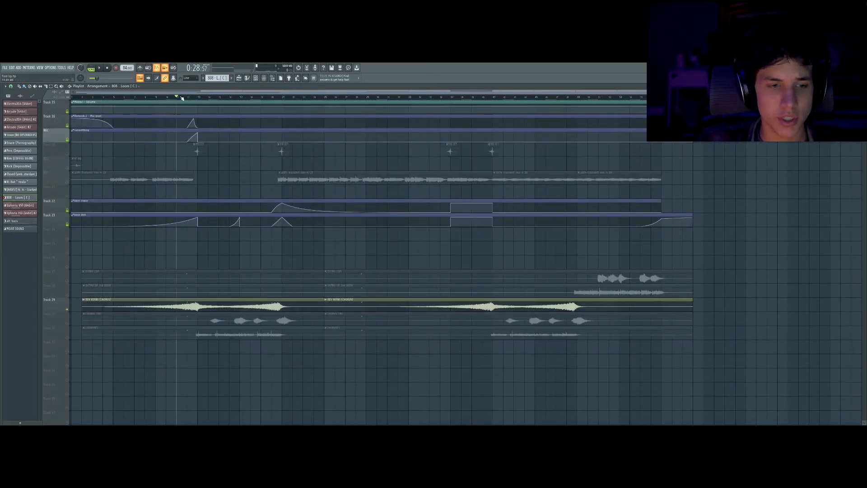
key("space")
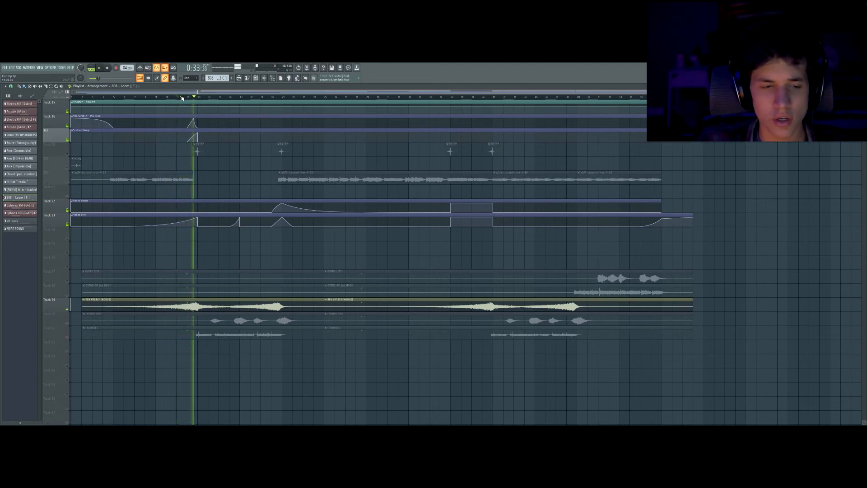
key("space")
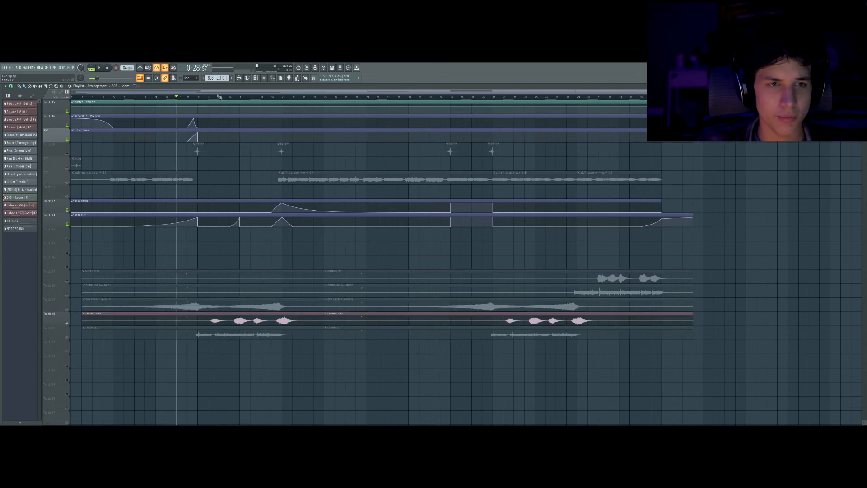
Step: Play the chorus ad-lib vocals of track 30 on their own from just before their first phrase
left_click(218, 96)
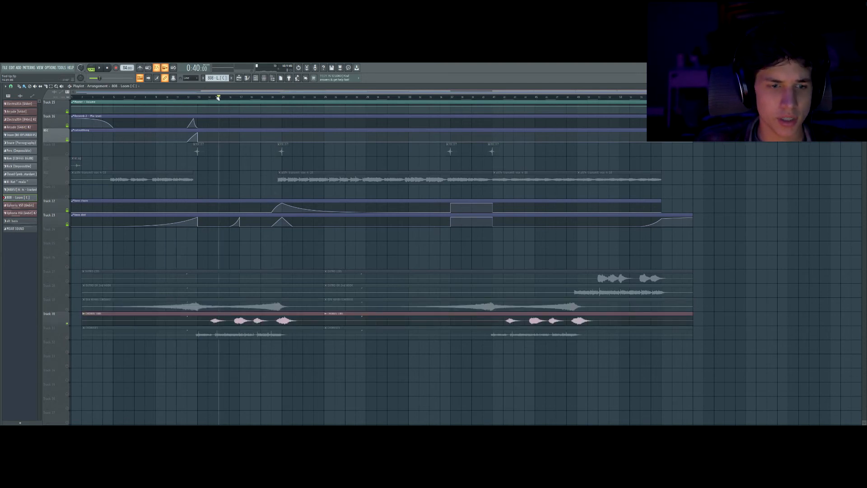
left_click(210, 97)
key("space")
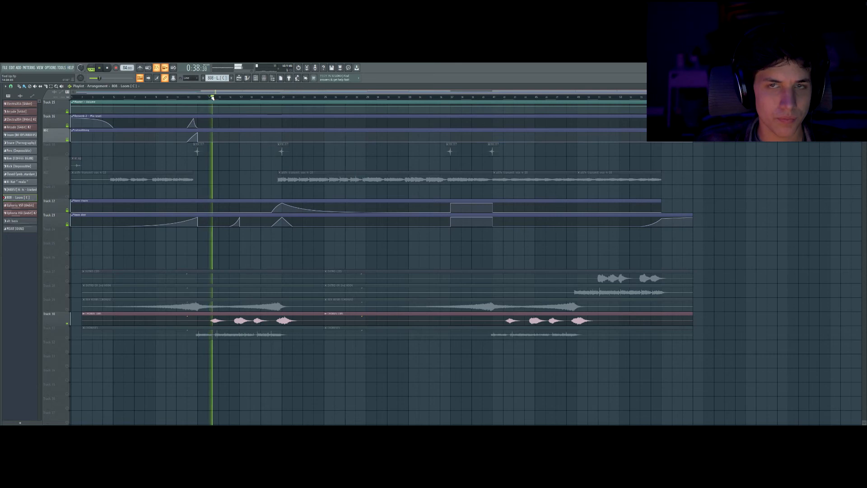
key("space")
Step: Solo track 31 briefly, bring all tracks back in and play the full arrangement from bar 13
left_click(67, 338, "ctrl")
left_click(68, 338, "ctrl")
scroll(238, 303, "up", 5)
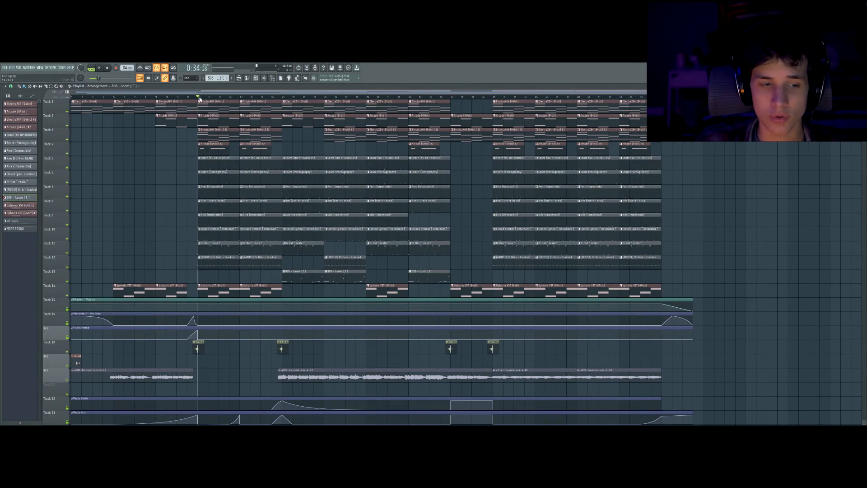
key("space")
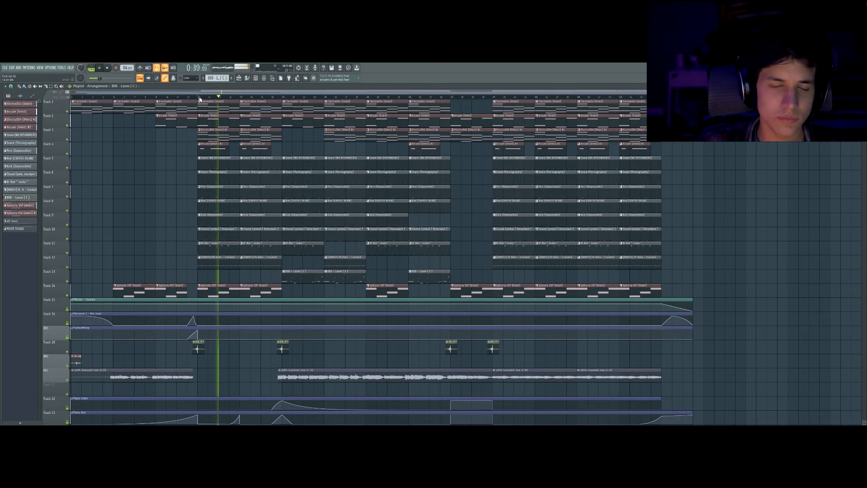
Step: Solo the 808 on track 13, unmute the audio recording on track 20 and play both together from bar 21
scroll(185, 241, "down", 4)
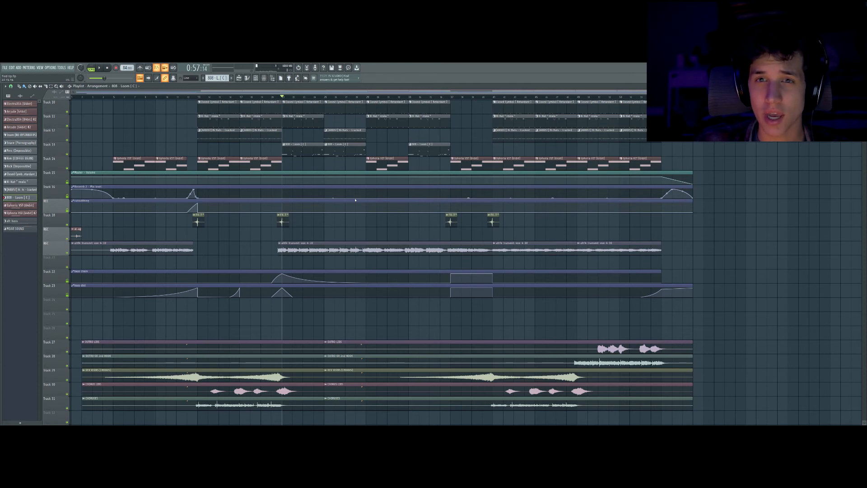
left_click(67, 154, "ctrl")
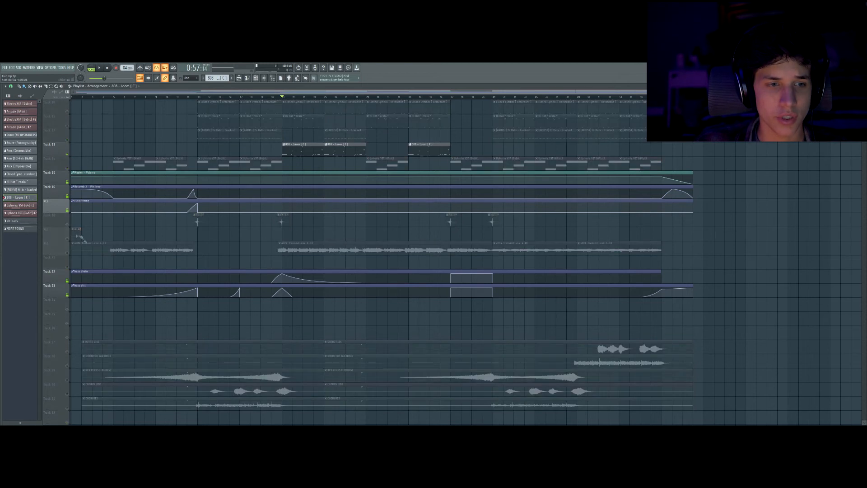
left_click(68, 253)
scroll(524, 318, "up", 1)
key("space")
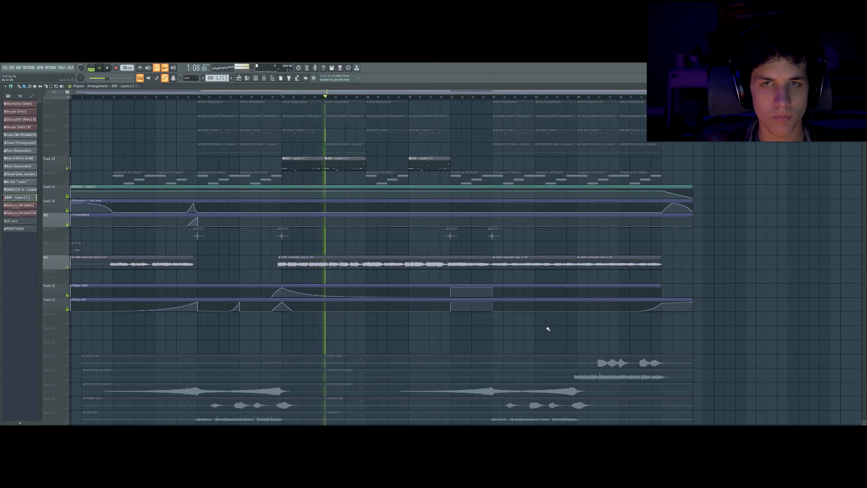
key("space")
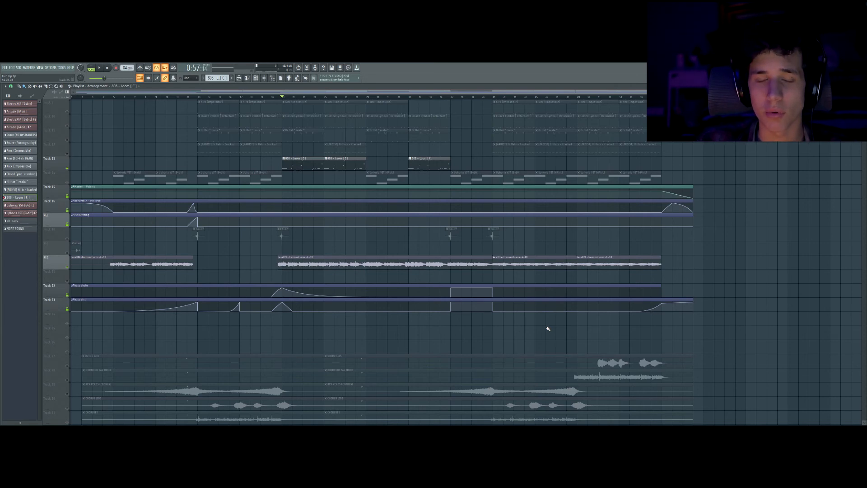
Step: Solo the audio recording on track 20 and play it from bar 49
scroll(548, 329, "up", 4)
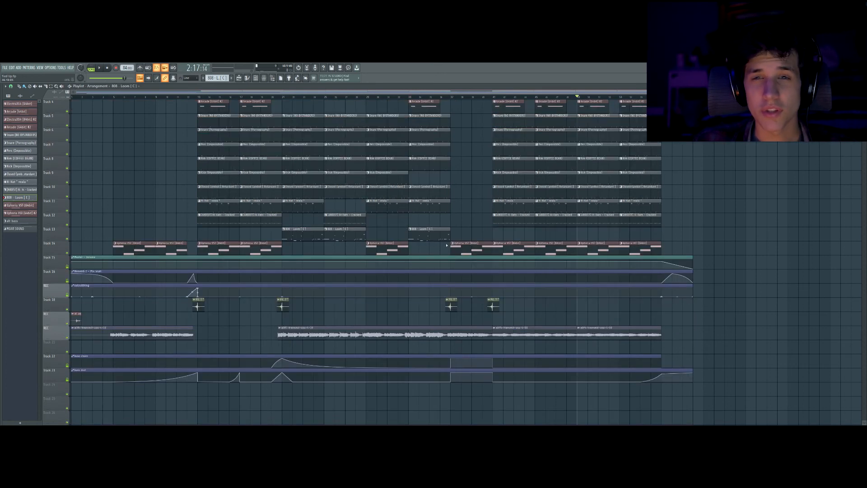
scroll(451, 246, "up", 3)
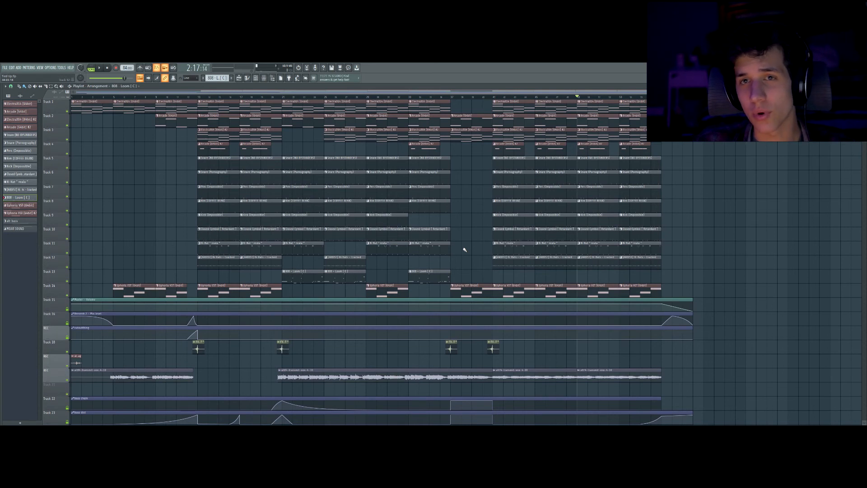
right_click(68, 380)
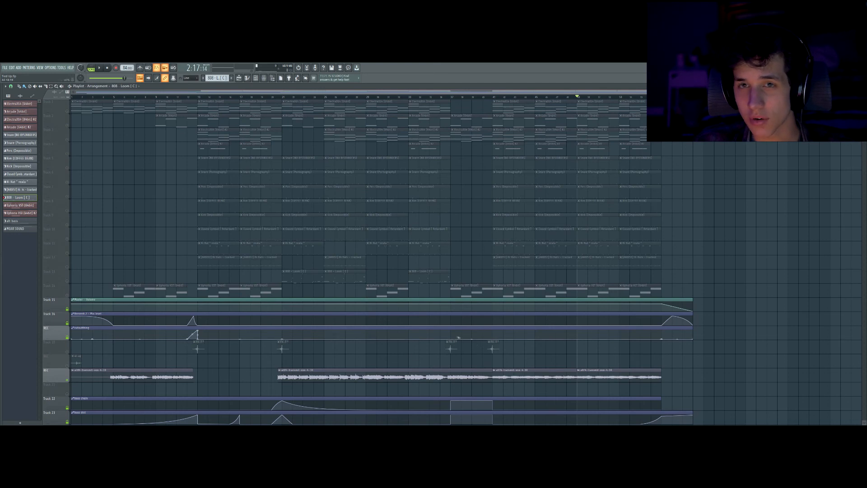
key("space")
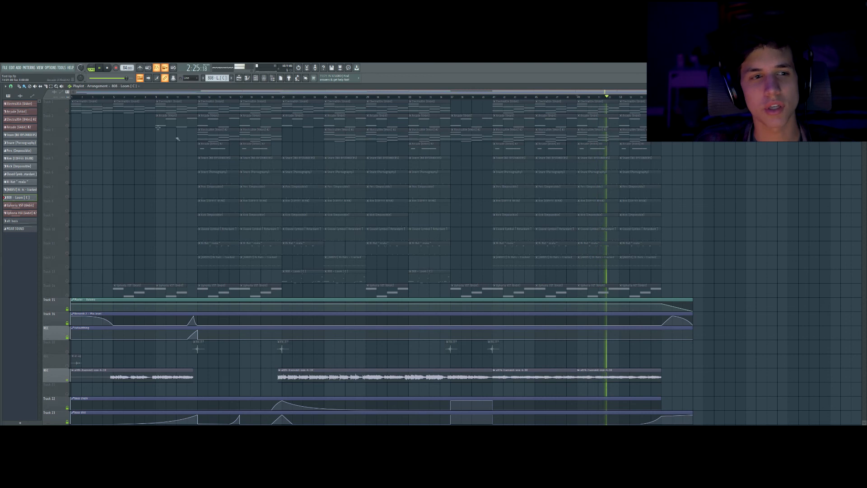
Step: Unmute melody tracks 1 to 3 while the track 20 recording keeps playing
left_click(68, 111)
left_click(67, 125)
left_click(67, 140)
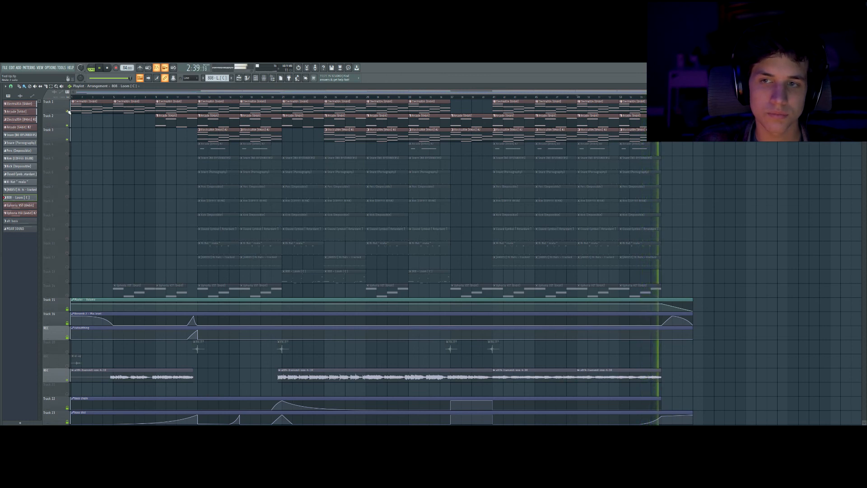
Step: Move the playhead to bar 48 and play the final section with all beat and vocal tracks unmuted
scroll(493, 95, "down", 4)
left_click(495, 97)
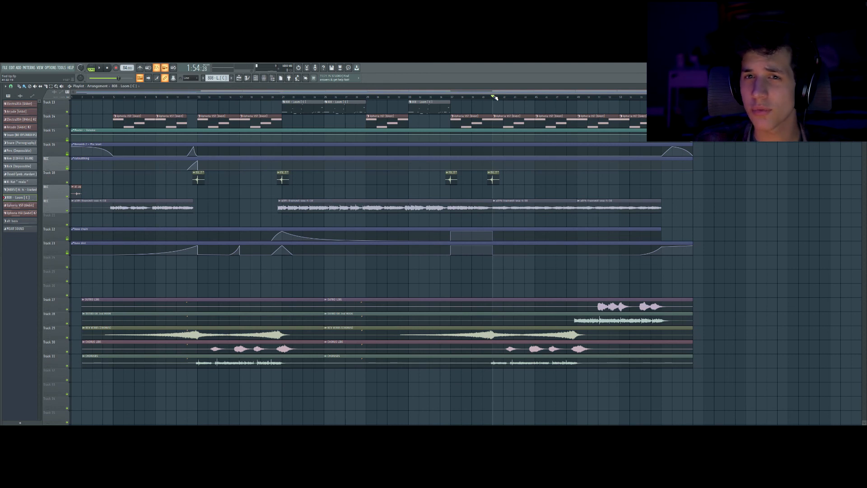
left_click(567, 98)
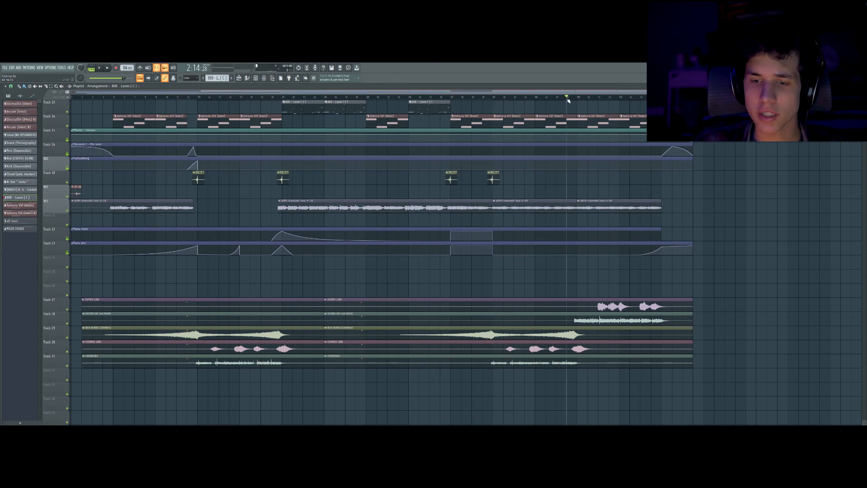
scroll(570, 100, "up", 4)
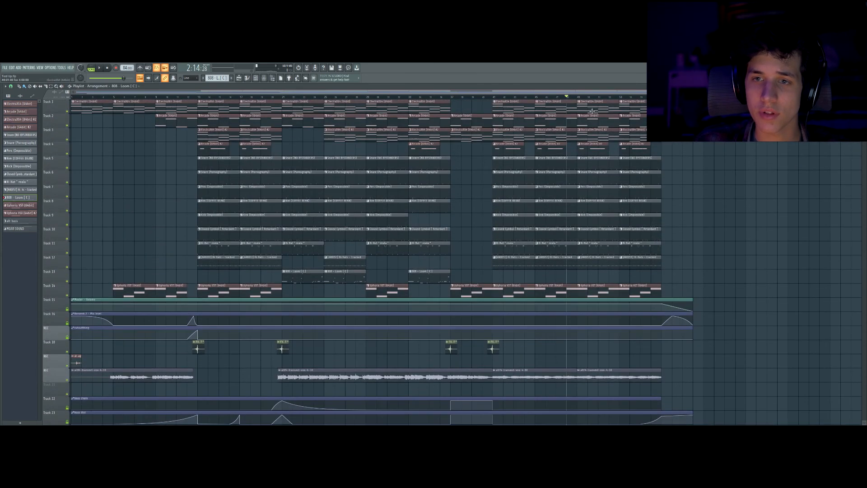
scroll(592, 110, "down", 4)
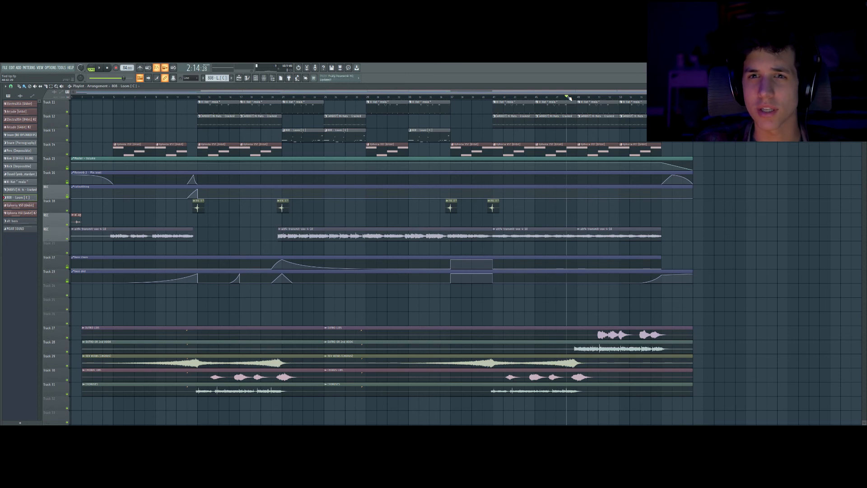
key("space")
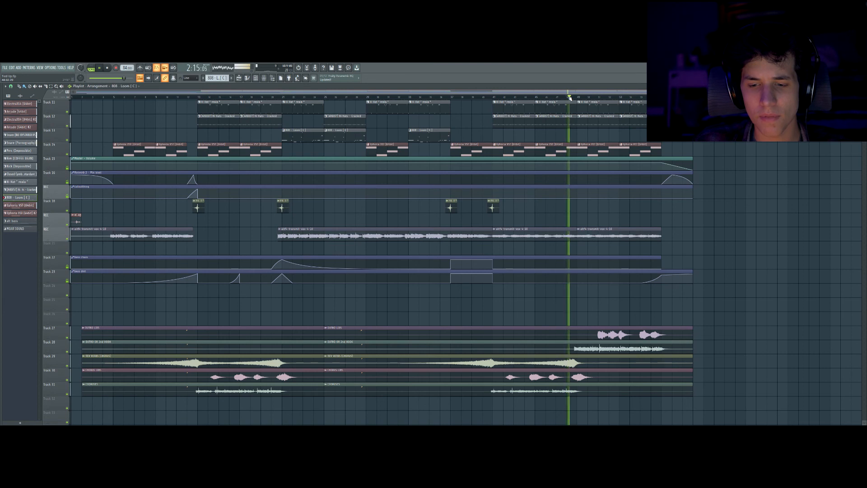